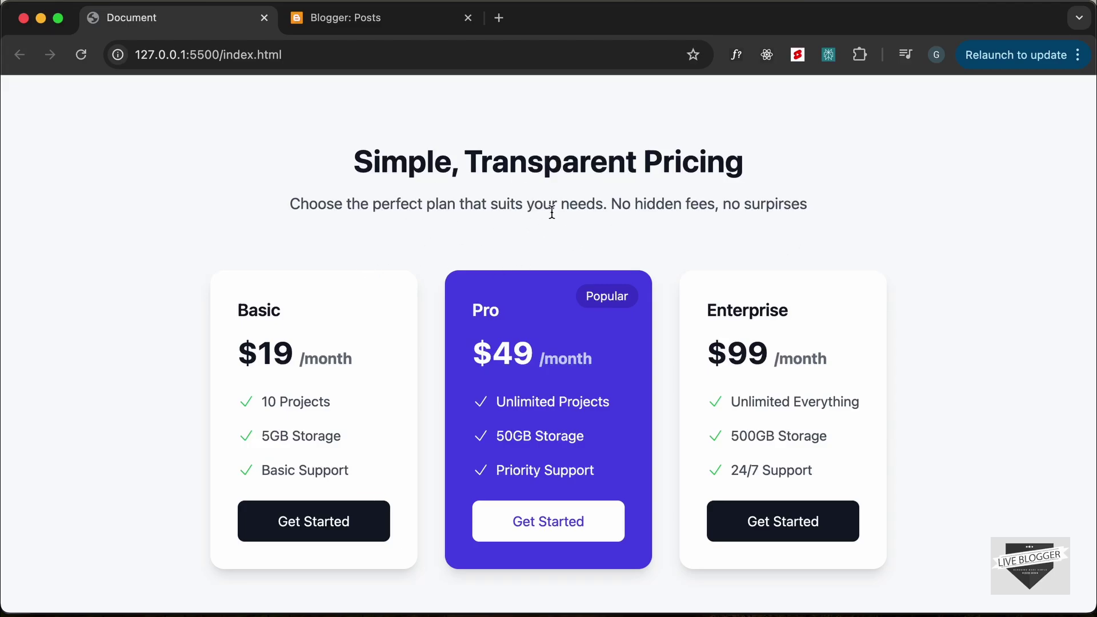
scroll(526, 249, "down", 1)
scroll(526, 249, "up", 1)
Check the pricing page at narrow width, then browse the blog's theme, pages and posts
mouse_move(13, 309)
left_mouse_down()
mouse_move(503, 241)
mouse_move(677, 241)
left_mouse_up()
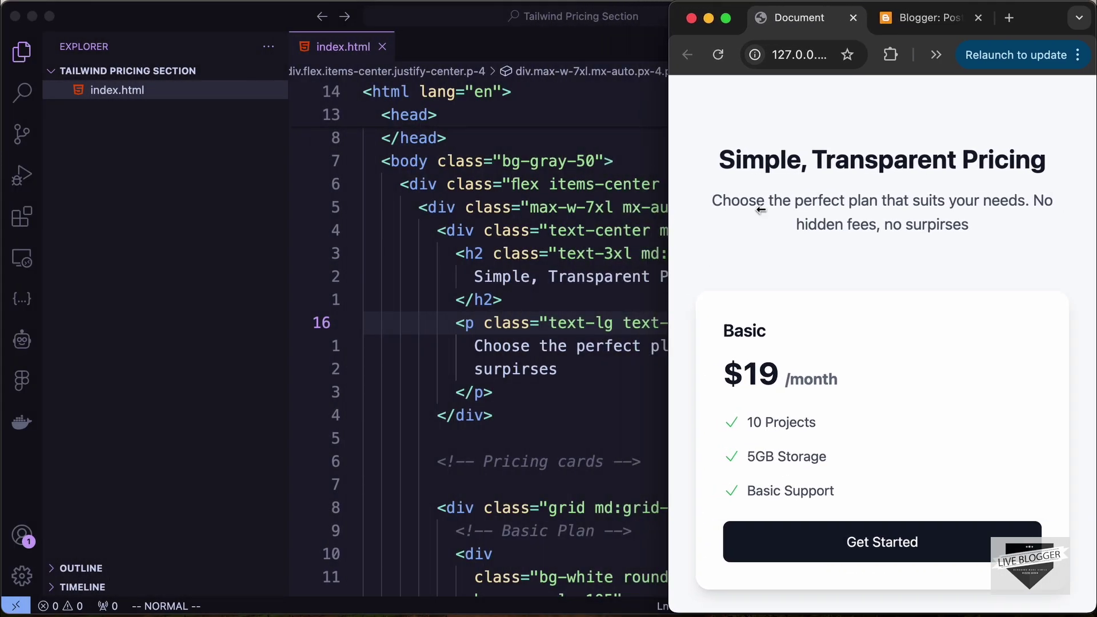
scroll(820, 314, "down", 10)
scroll(820, 315, "down", 10)
scroll(819, 314, "up", 5)
scroll(829, 257, "up", 10)
left_click_drag(667, 280, 4, 362)
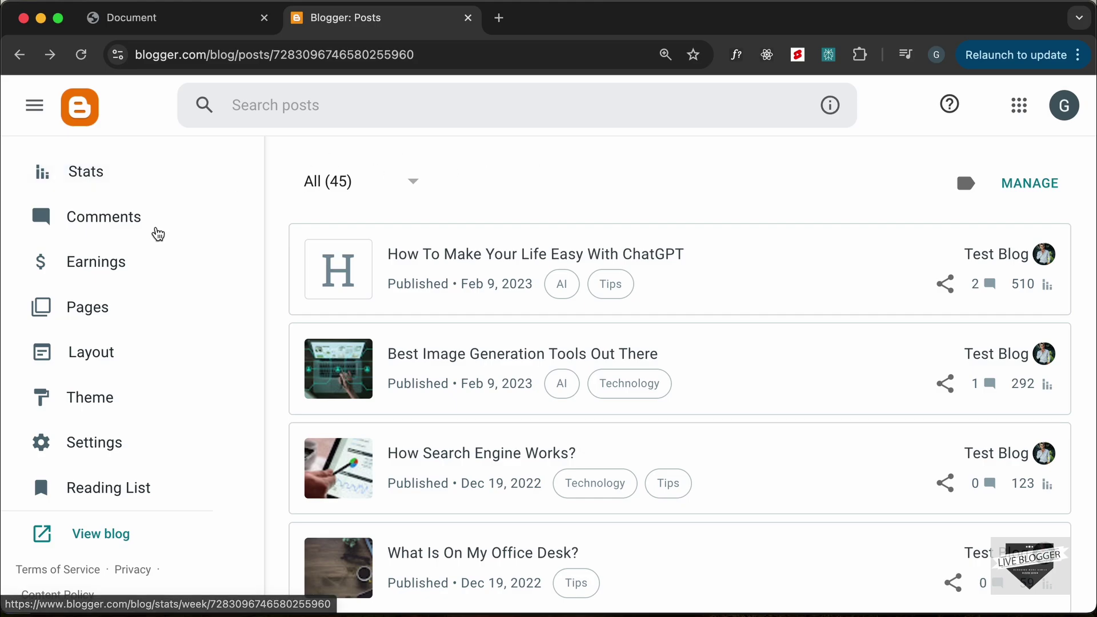
scroll(154, 232, "up", 3)
scroll(137, 411, "down", 3)
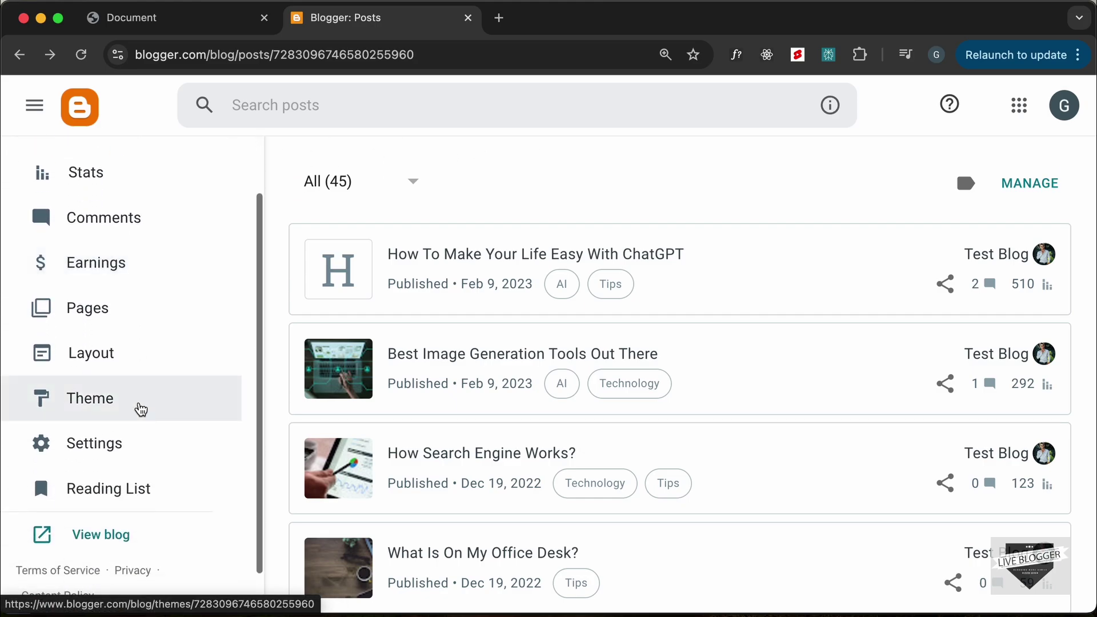
left_click(90, 399)
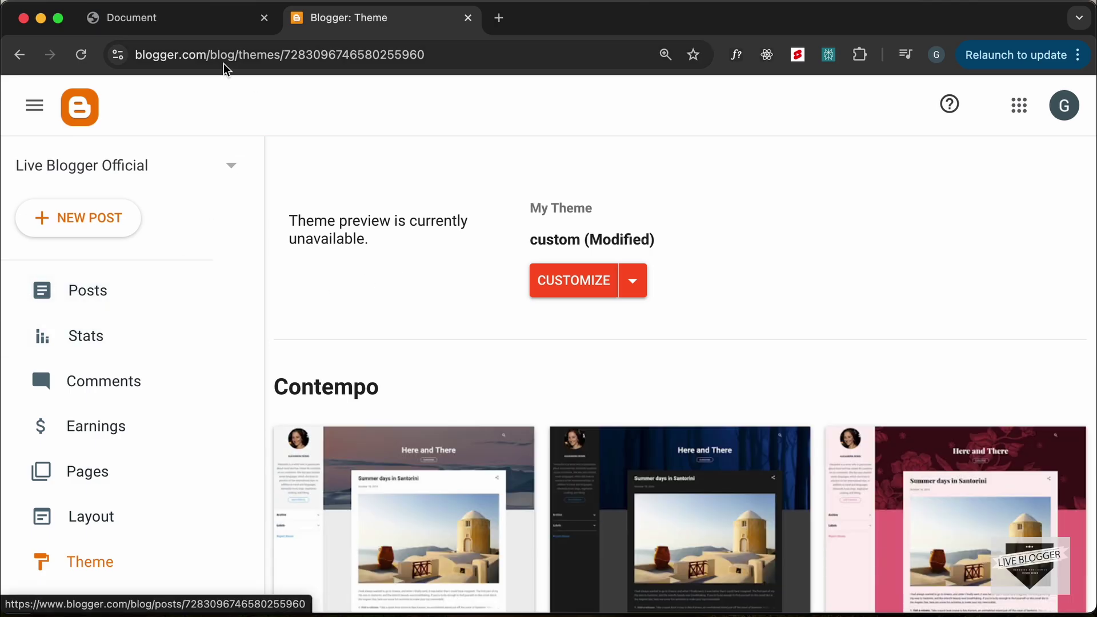
left_click(191, 24)
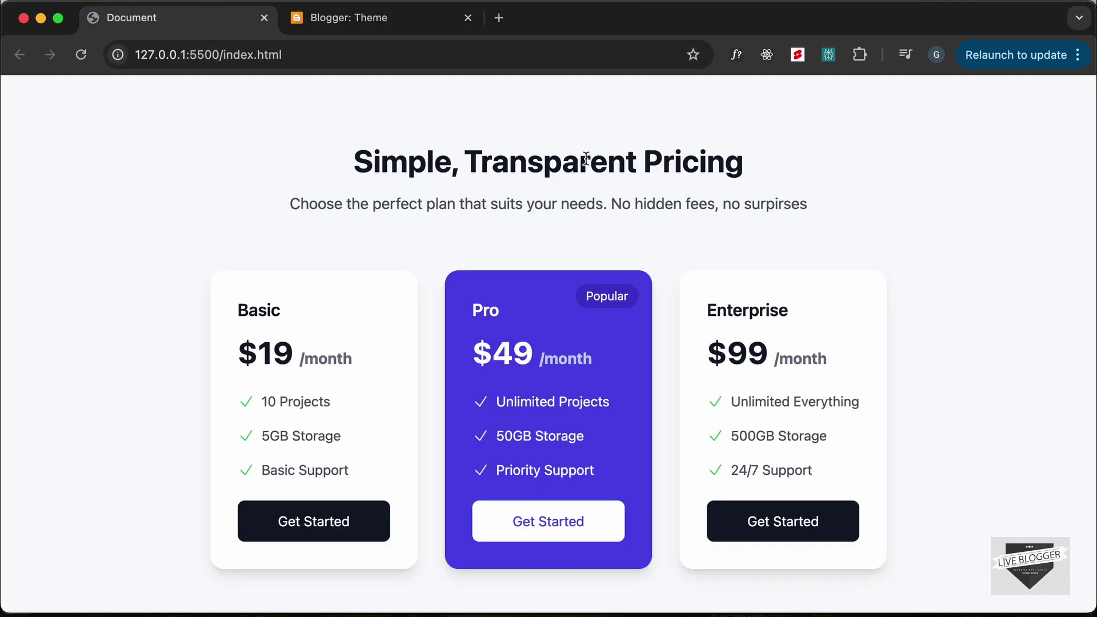
left_click(348, 17)
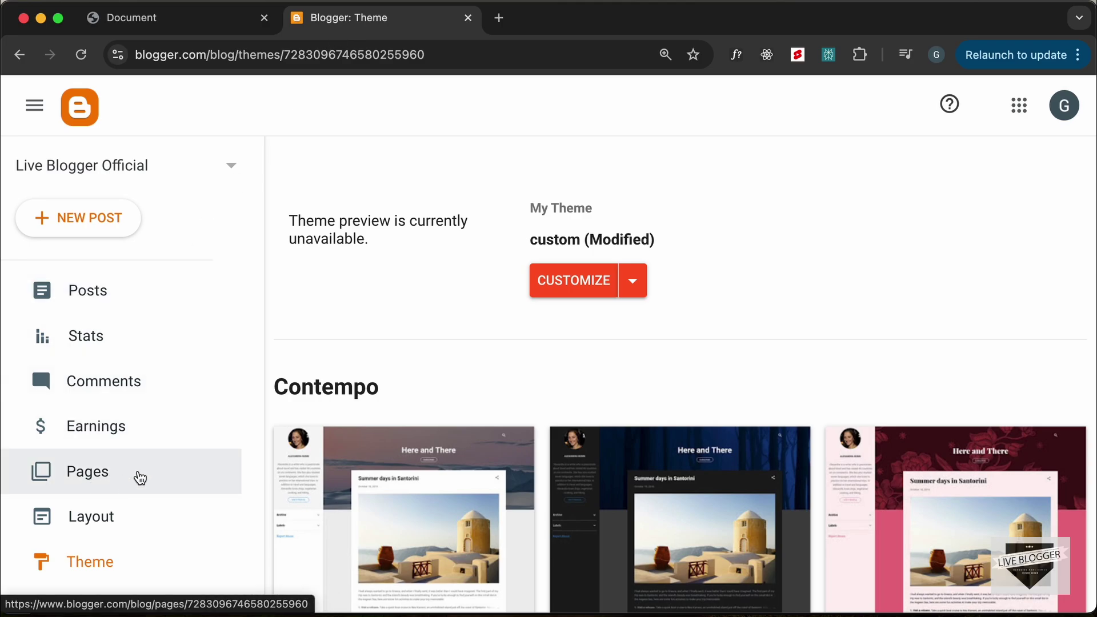
left_click(142, 477)
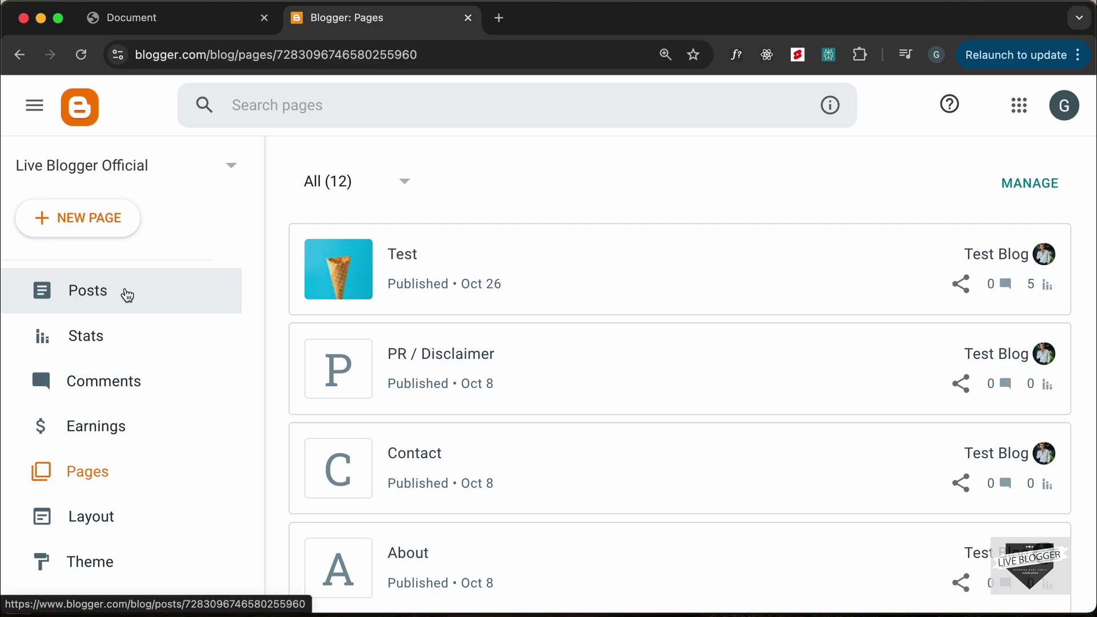
left_click(129, 293)
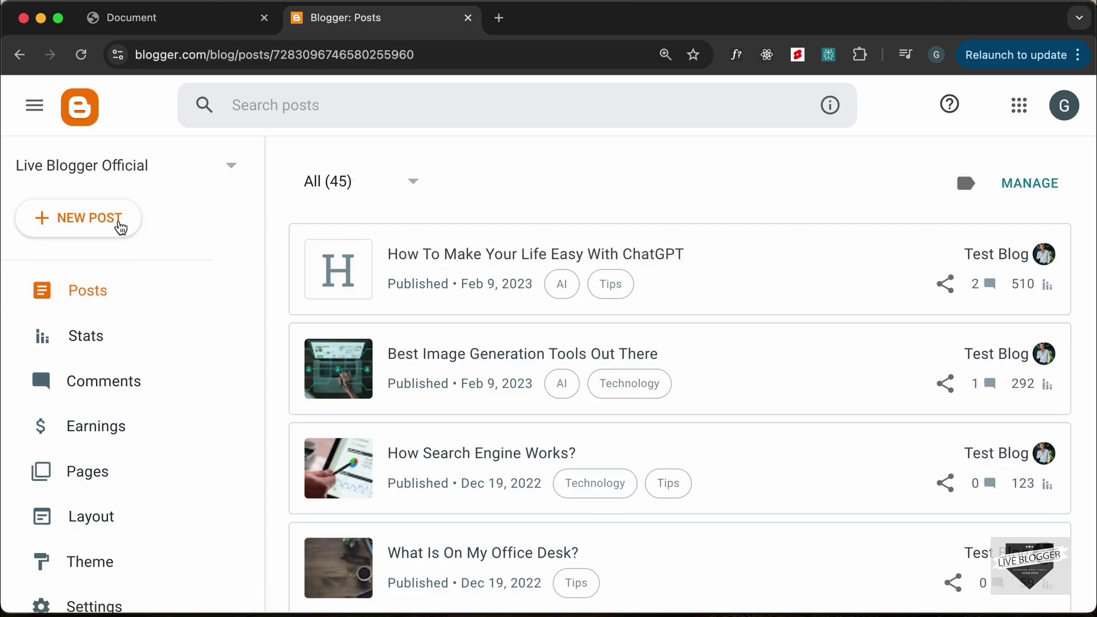
Create the 'Our Pricing' post and switch its body editor to HTML view
left_click(120, 221)
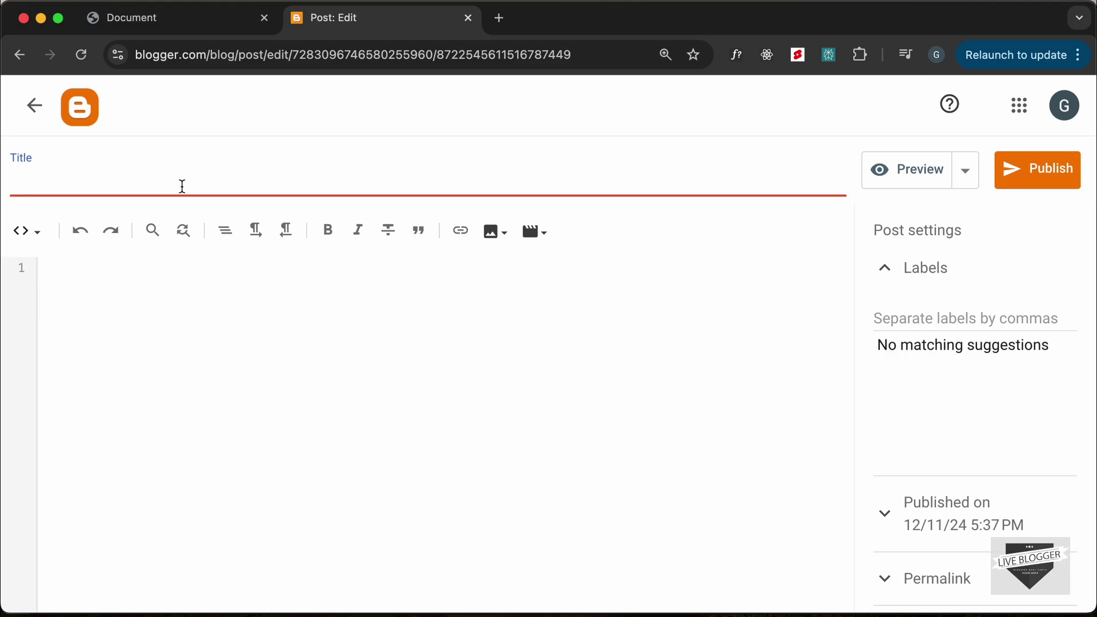
type("Our Pric")
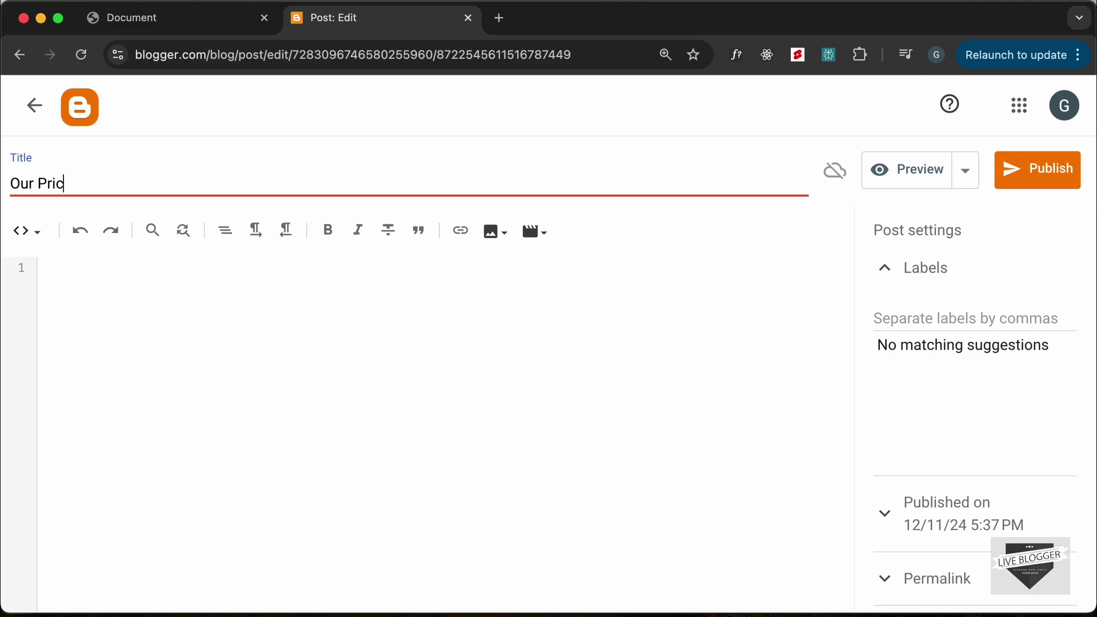
type("ing")
left_click(222, 322)
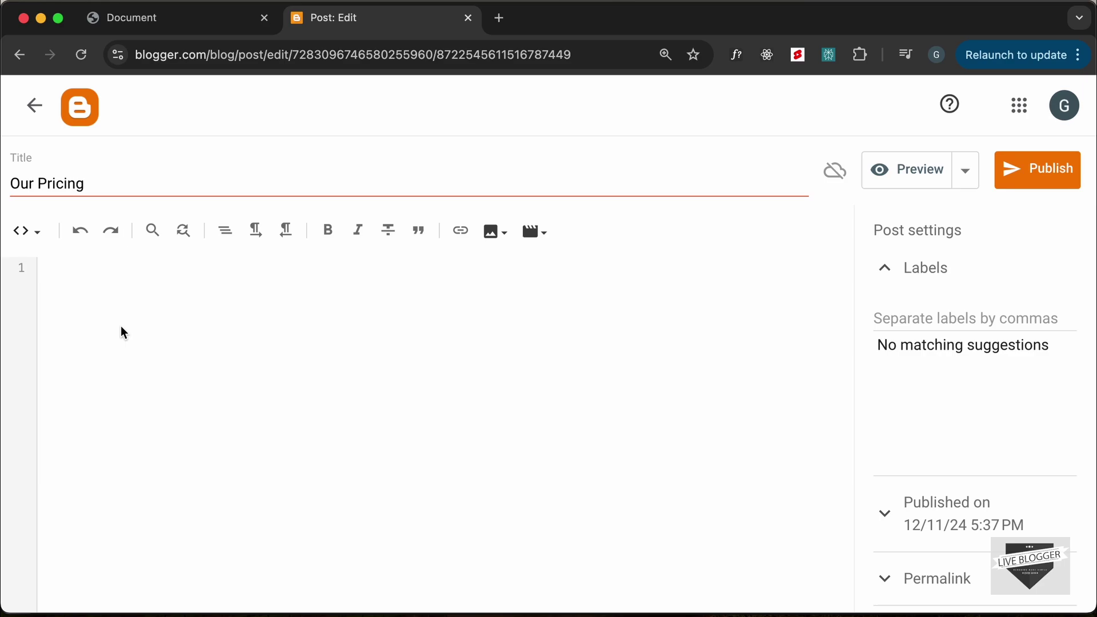
left_click(32, 236)
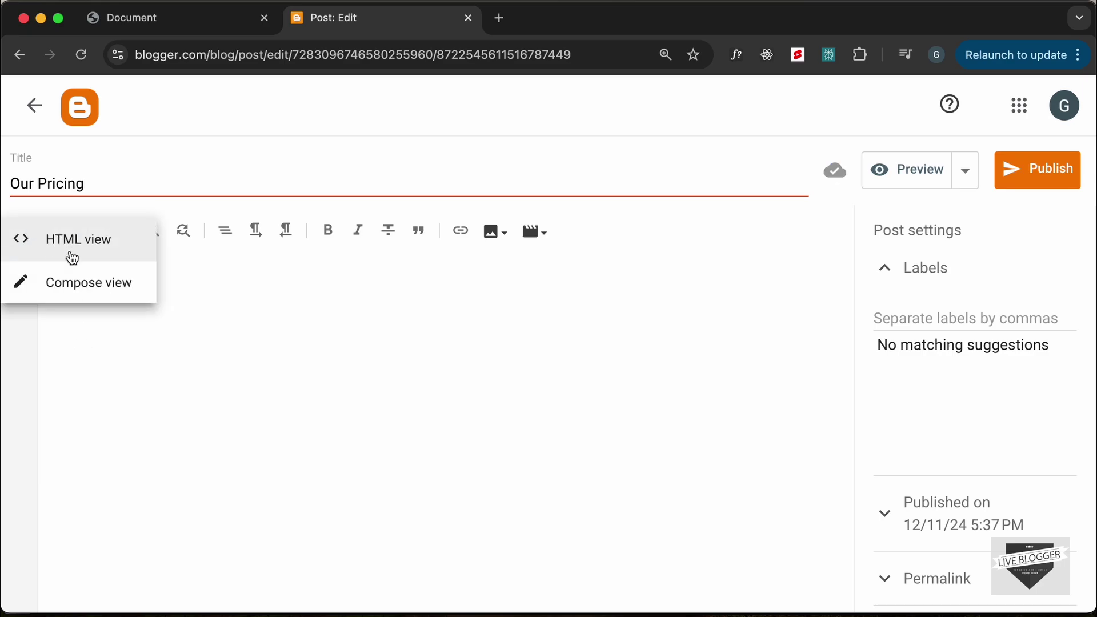
left_click(197, 321)
left_click(24, 236)
left_click(69, 246)
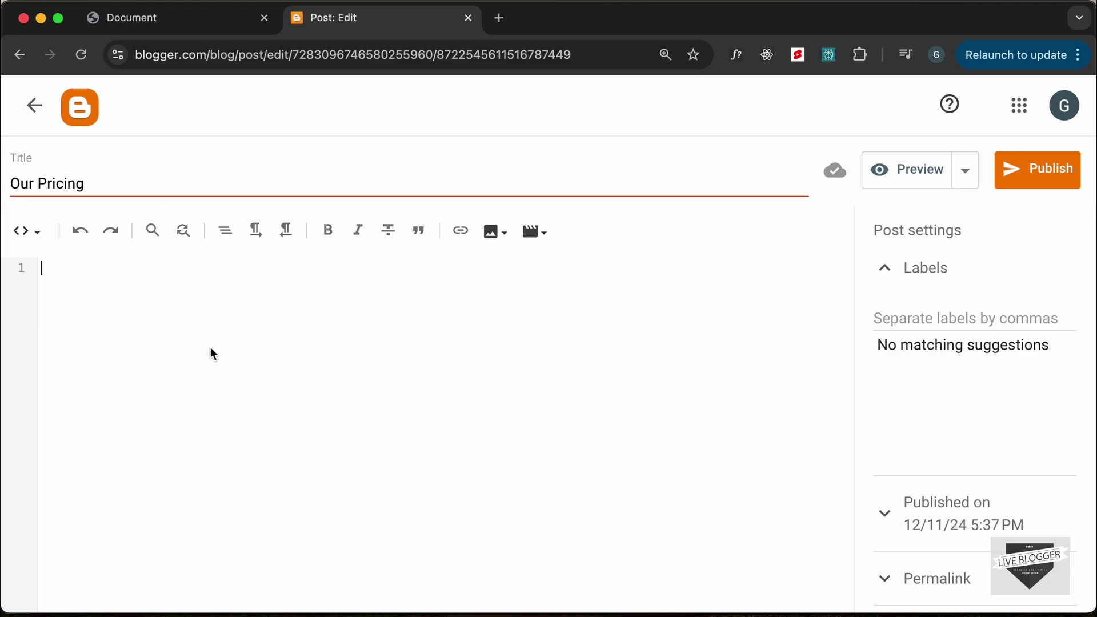
Copy the Tailwind CDN script tag from index.html into the post's HTML
key("super+Tab")
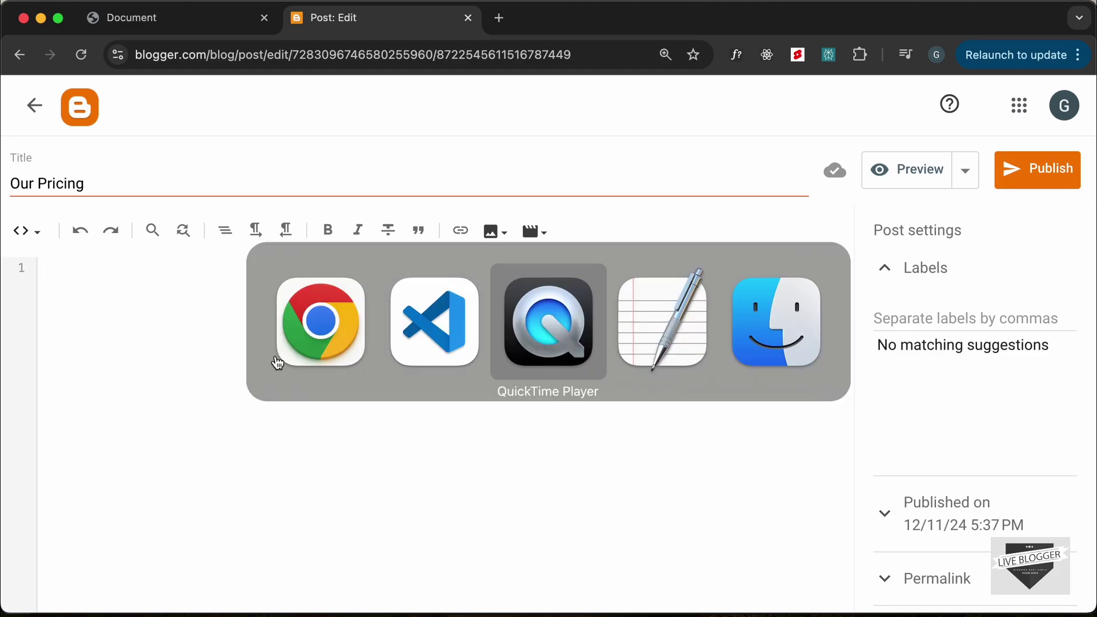
key("super+shift+Tab")
scroll(625, 308, "up", 2)
scroll(754, 309, "up", 3)
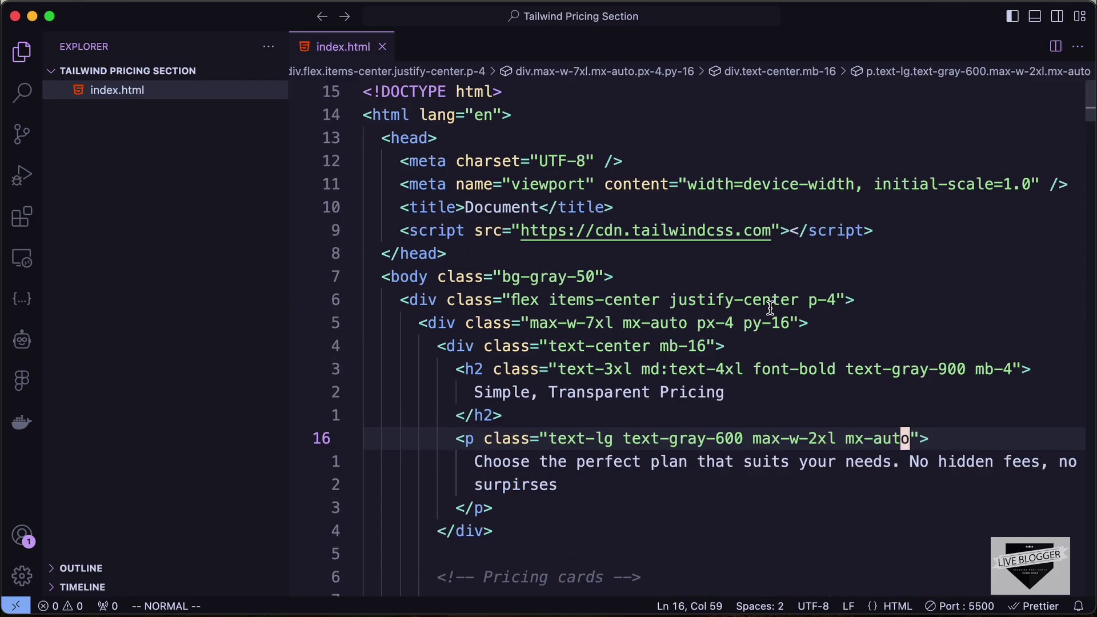
scroll(769, 308, "down", 3)
scroll(729, 317, "down", 5)
scroll(694, 327, "down", 5)
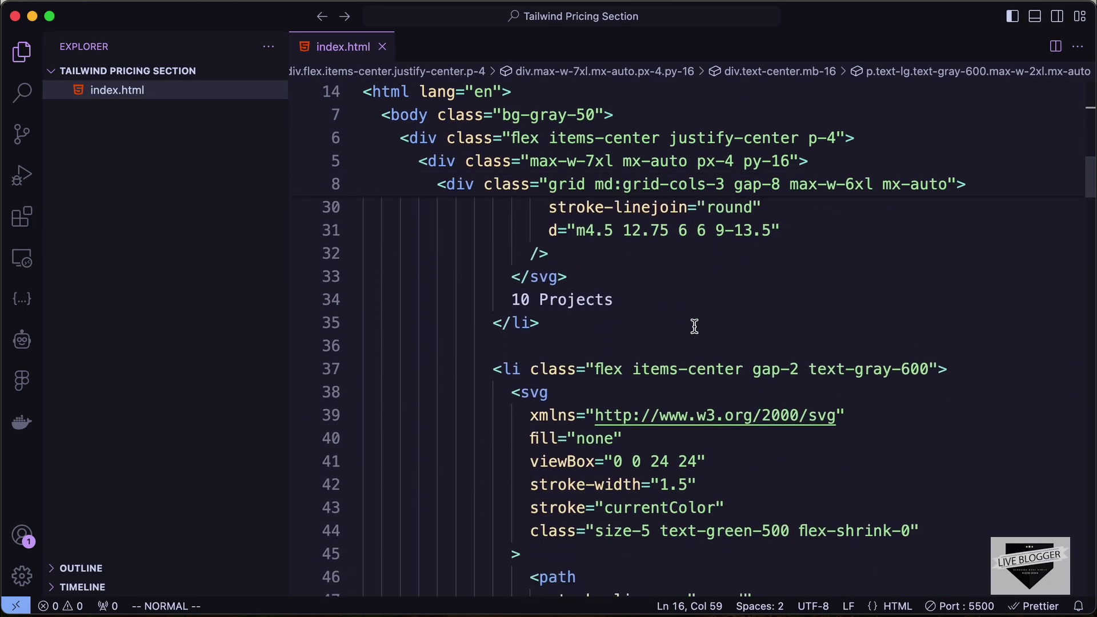
scroll(694, 326, "down", 8)
scroll(694, 327, "down", 5)
scroll(695, 327, "down", 4)
scroll(695, 326, "down", 2)
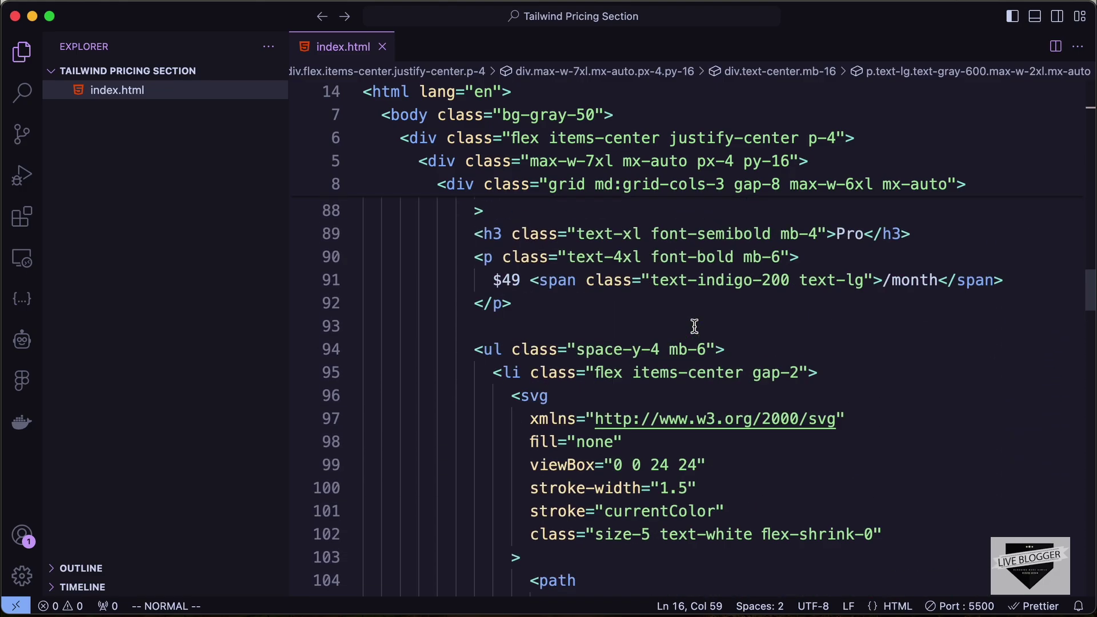
scroll(694, 326, "up", 8)
scroll(694, 327, "up", 1)
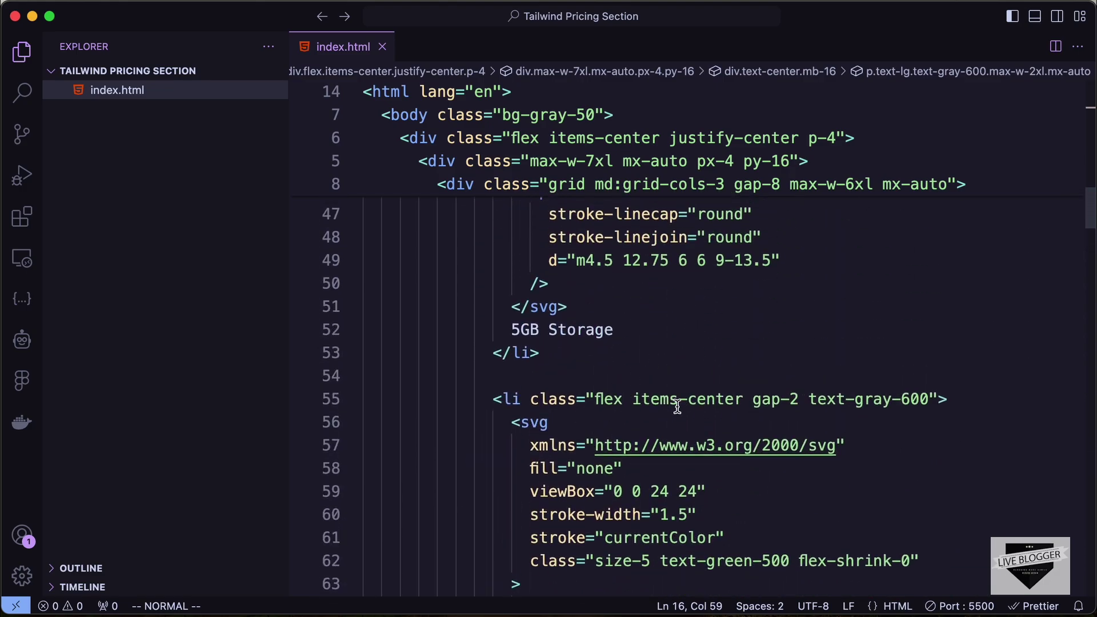
scroll(629, 392, "up", 8)
scroll(629, 391, "up", 5)
left_click(609, 346)
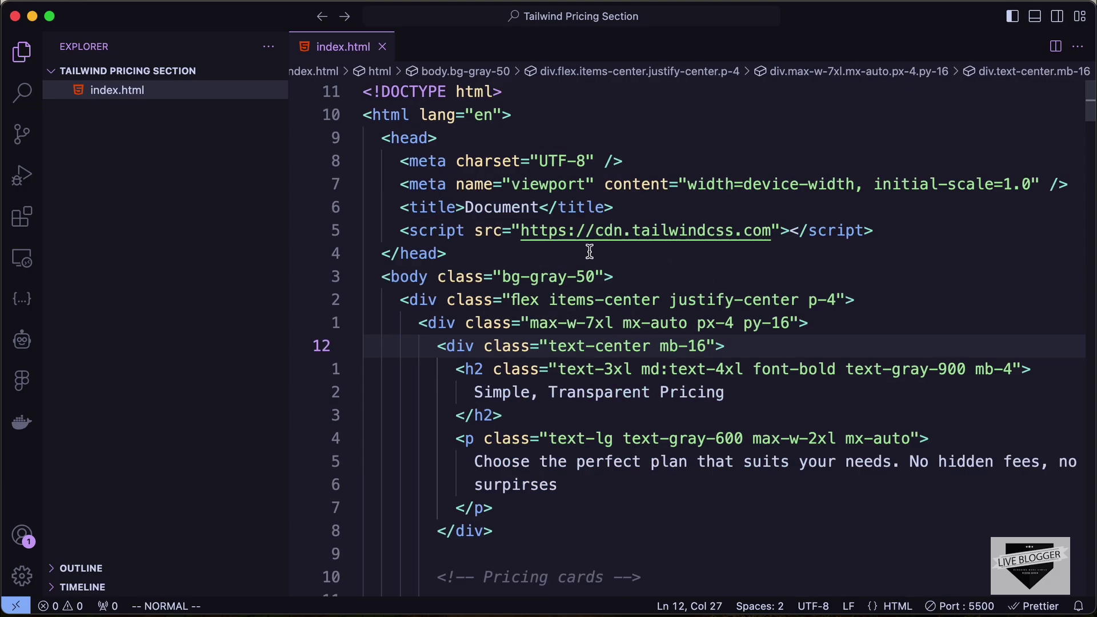
left_click_drag(400, 230, 884, 231)
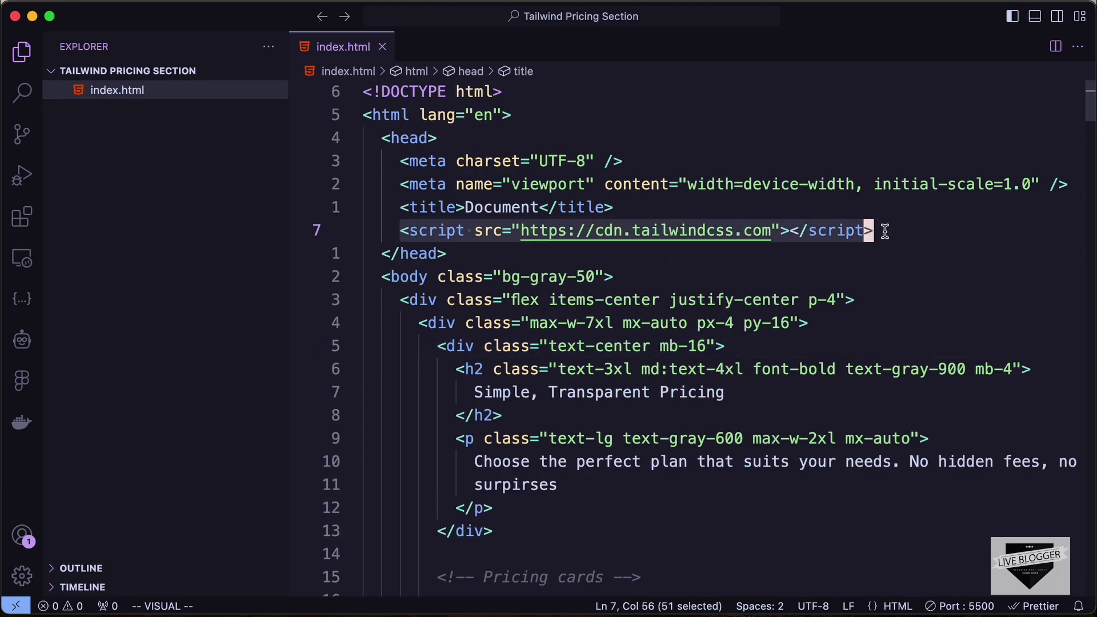
key("y")
key("super+Tab")
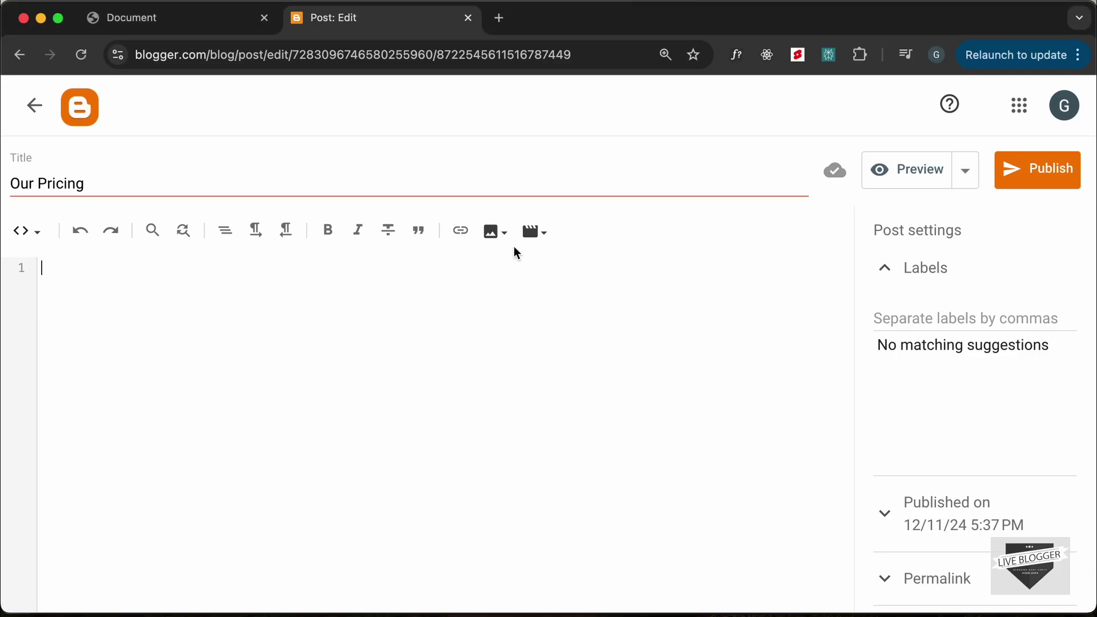
type("<script src=\"https://cdn.tailwindcss.com\"></script>")
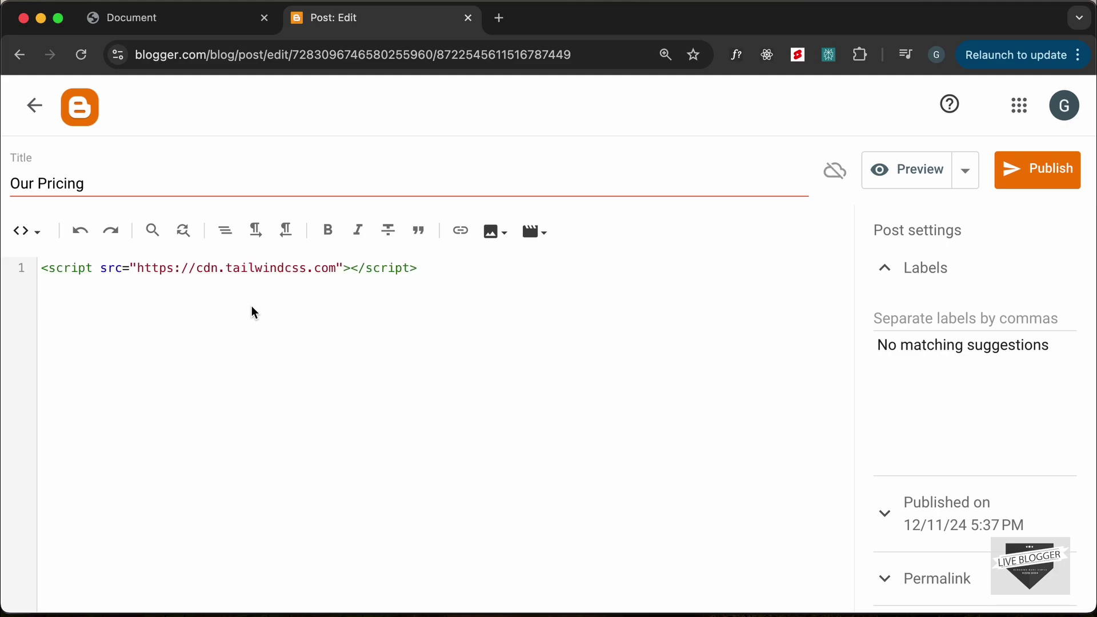
Copy the full pricing section markup from index.html into the post's HTML
key("super+Tab")
scroll(396, 283, "down", 1)
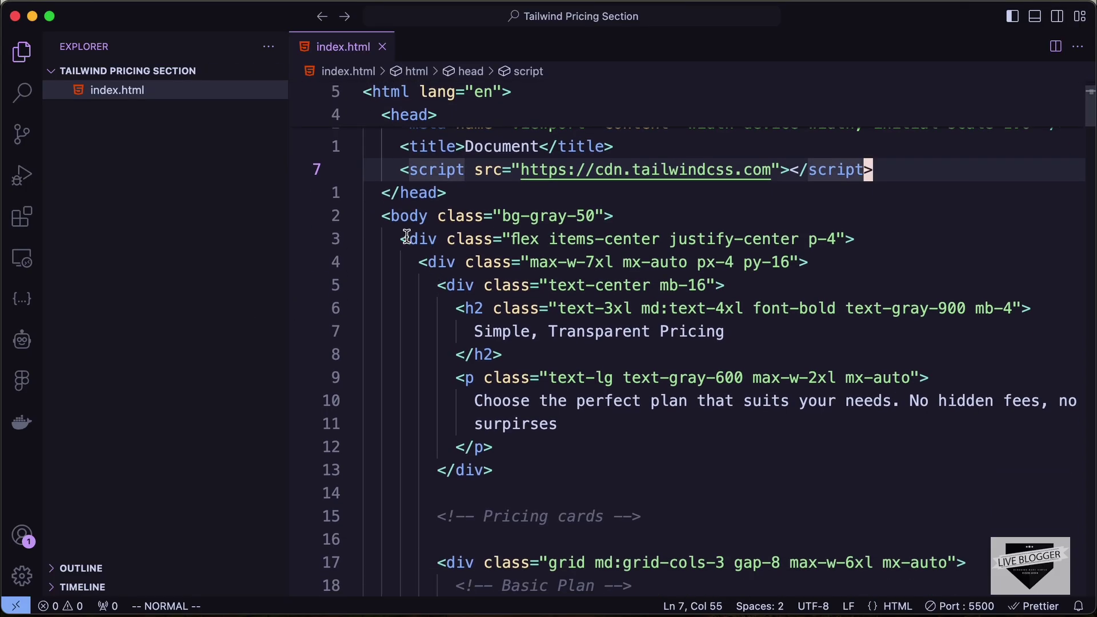
left_click_drag(396, 239, 477, 422)
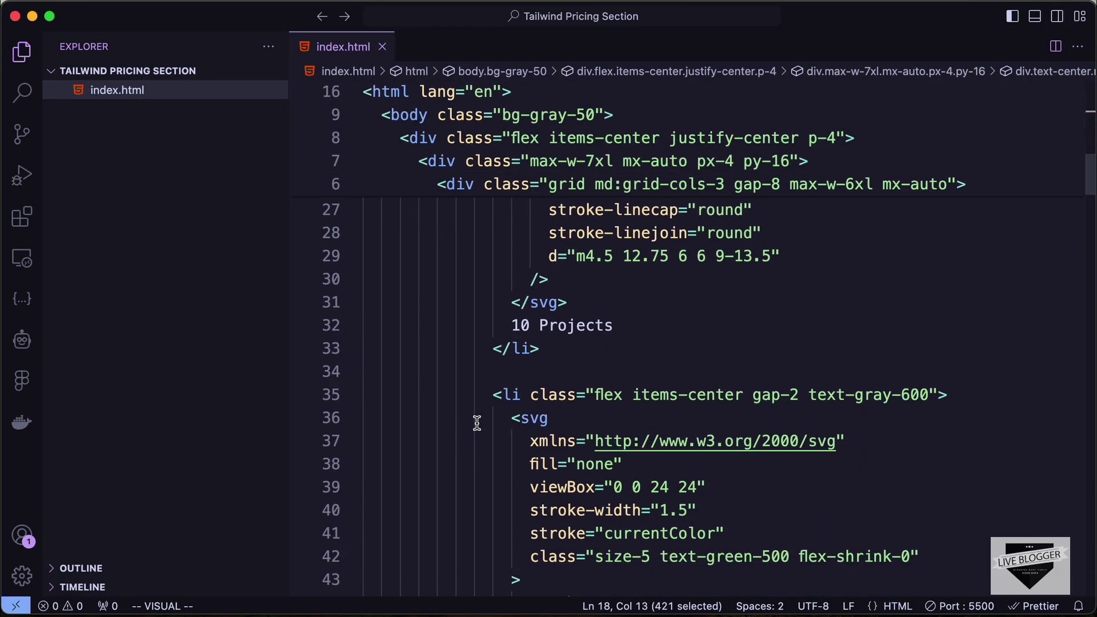
scroll(476, 422, "down", 10)
scroll(477, 422, "down", 10)
scroll(476, 422, "down", 10)
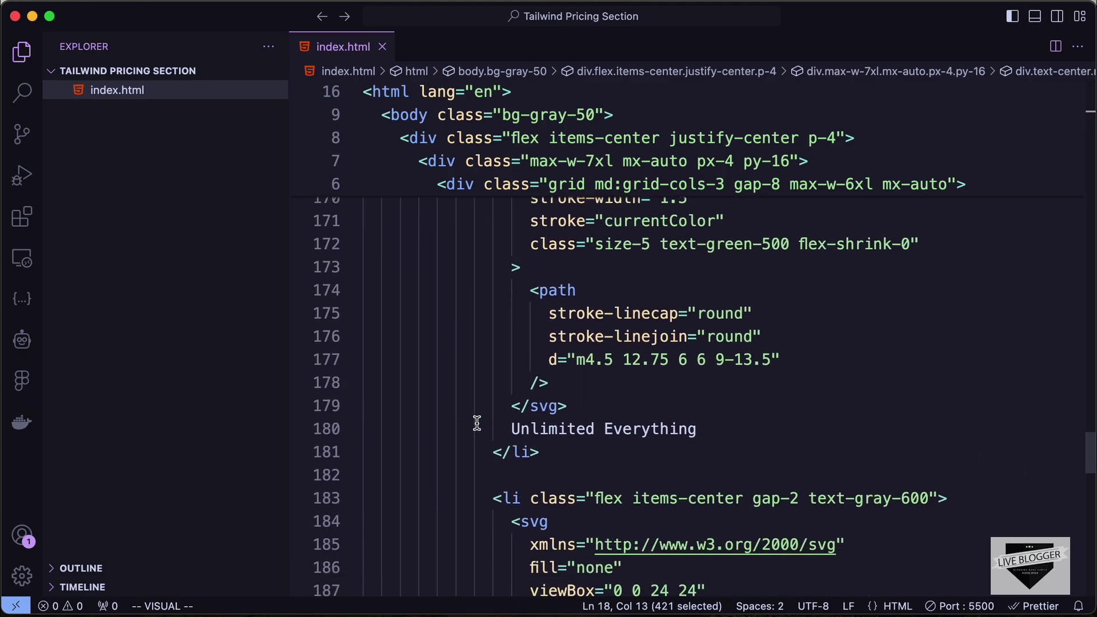
scroll(477, 421, "down", 10)
scroll(477, 422, "down", 10)
scroll(477, 422, "down", 5)
left_click(500, 353, "shift")
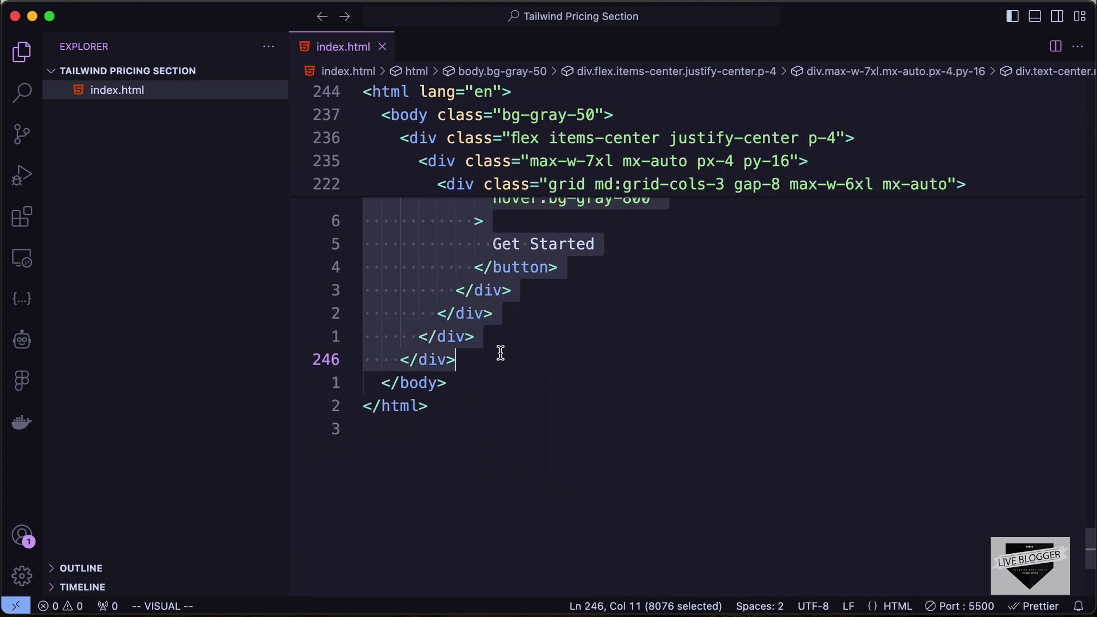
key("super+c")
key("super+Tab")
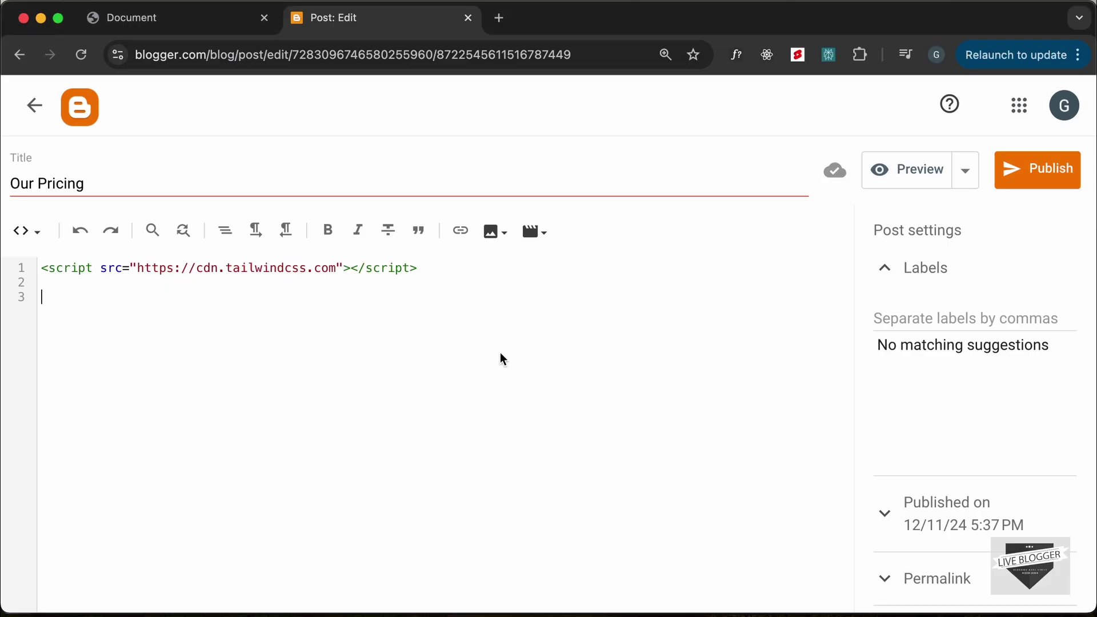
key("super+v")
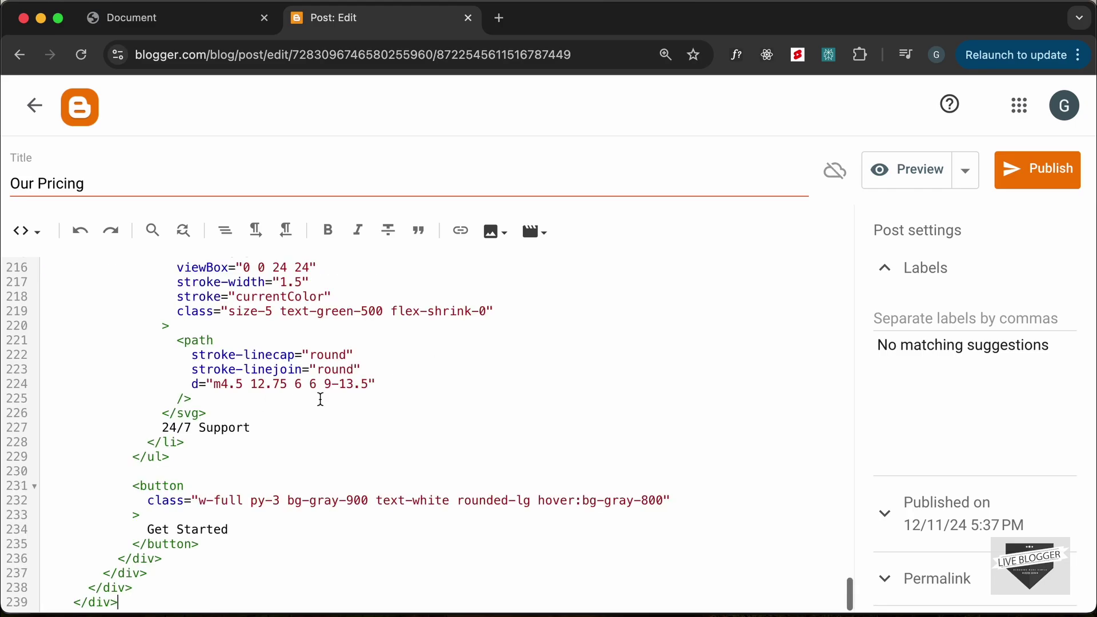
scroll(369, 433, "up", 10)
scroll(369, 433, "up", 10)
scroll(368, 433, "up", 10)
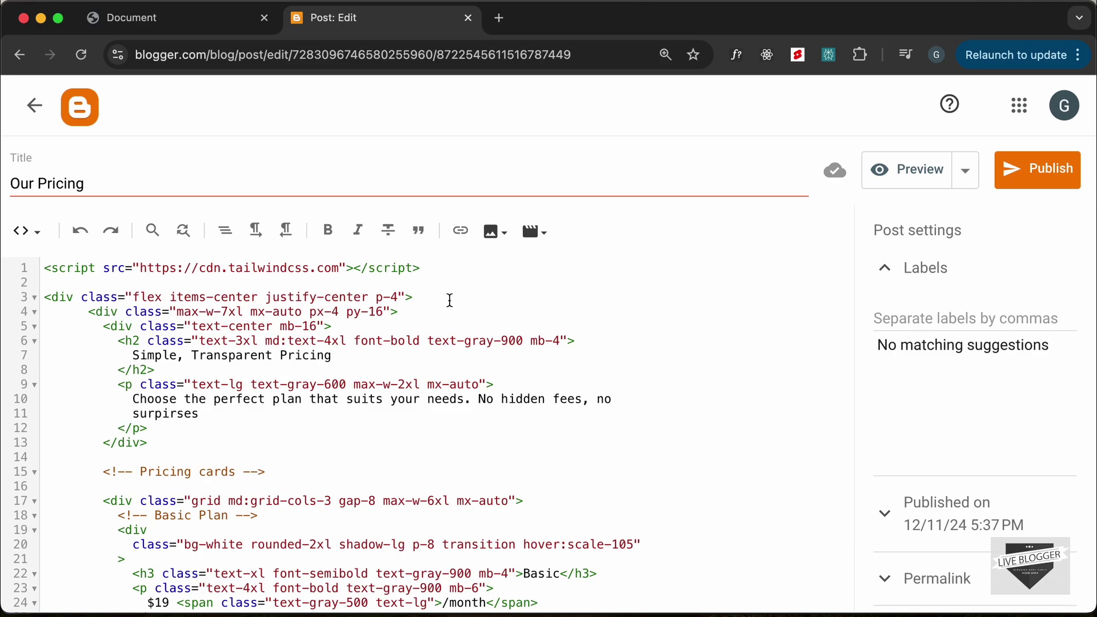
Publish 'Our Pricing' and confirm in the Publish post? dialog
left_click(1022, 180)
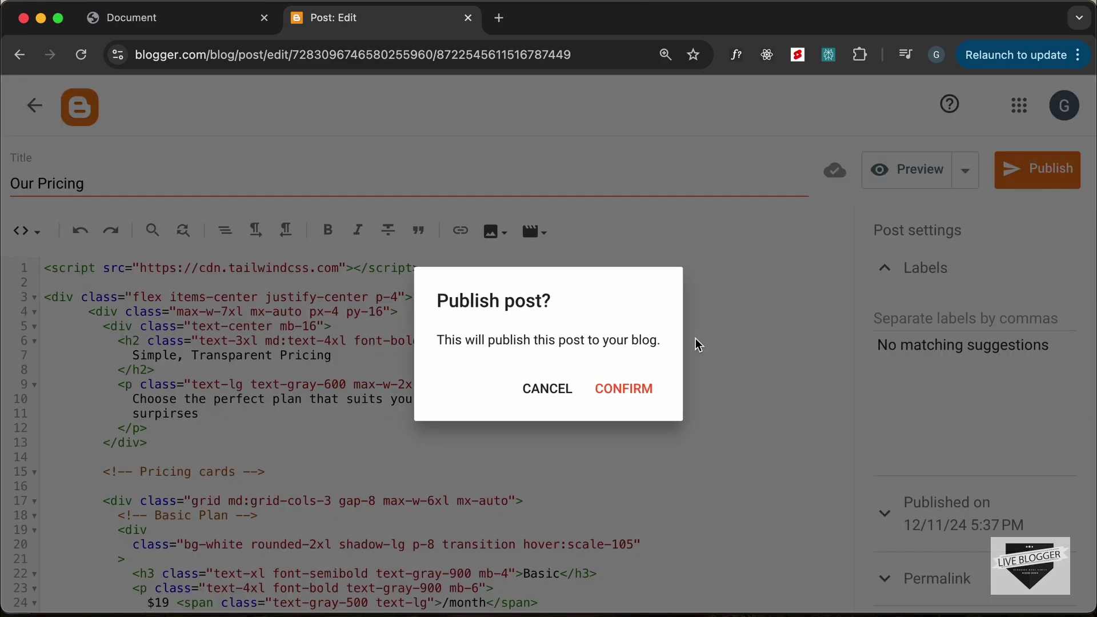
left_click(623, 388)
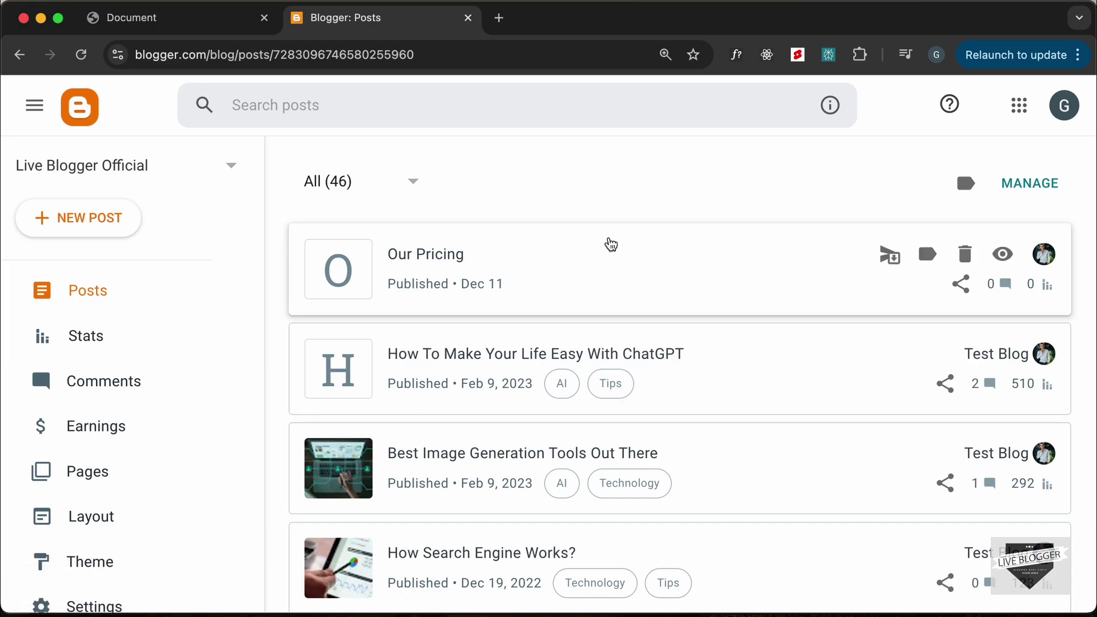
mouse_move(817, 266)
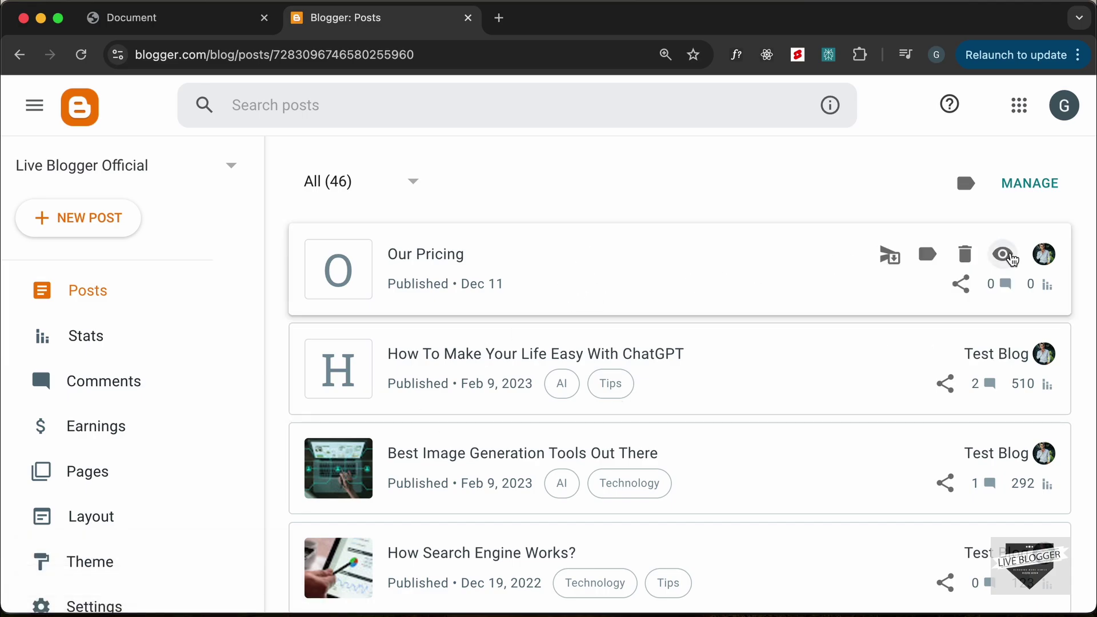
View the live Our Pricing post and inspect the sidebar aside's container class in DevTools
left_click(1002, 254)
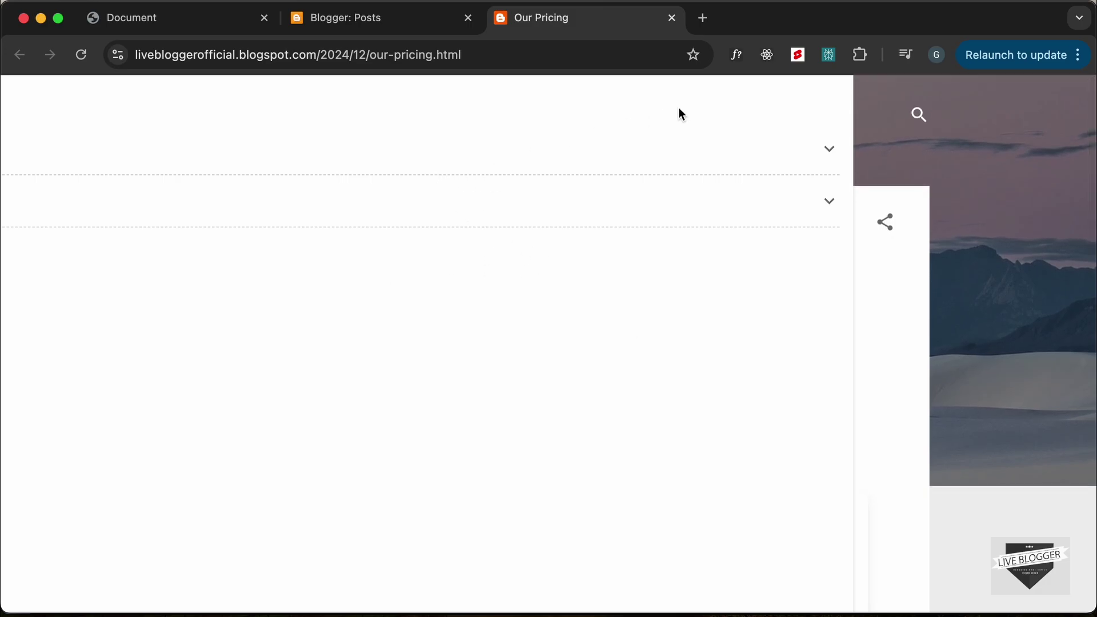
right_click(432, 242)
left_click(463, 509)
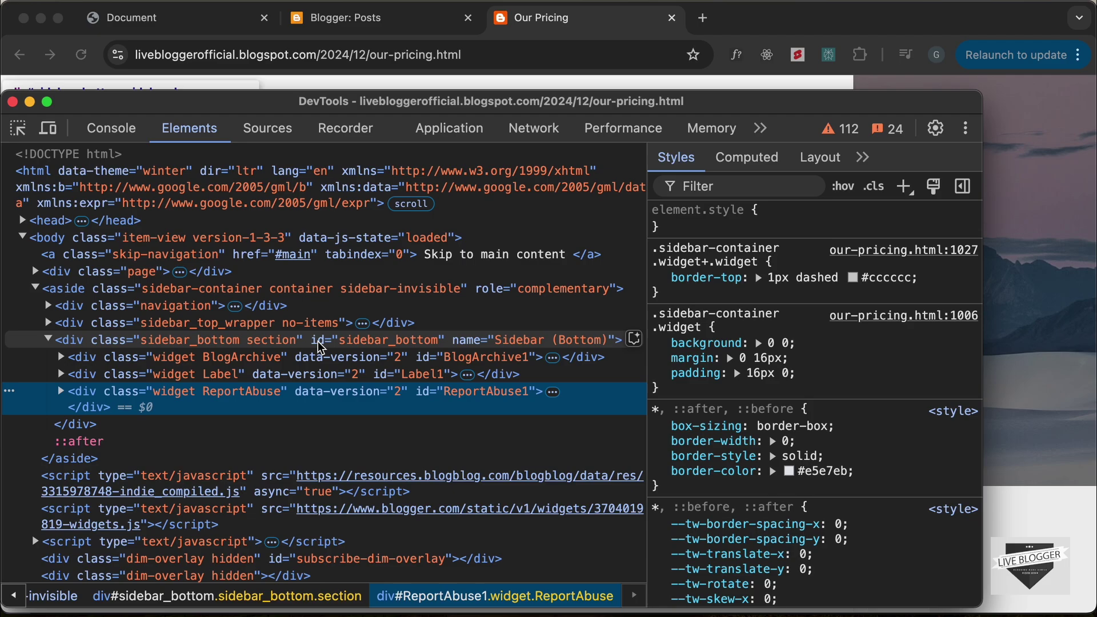
left_click(112, 290)
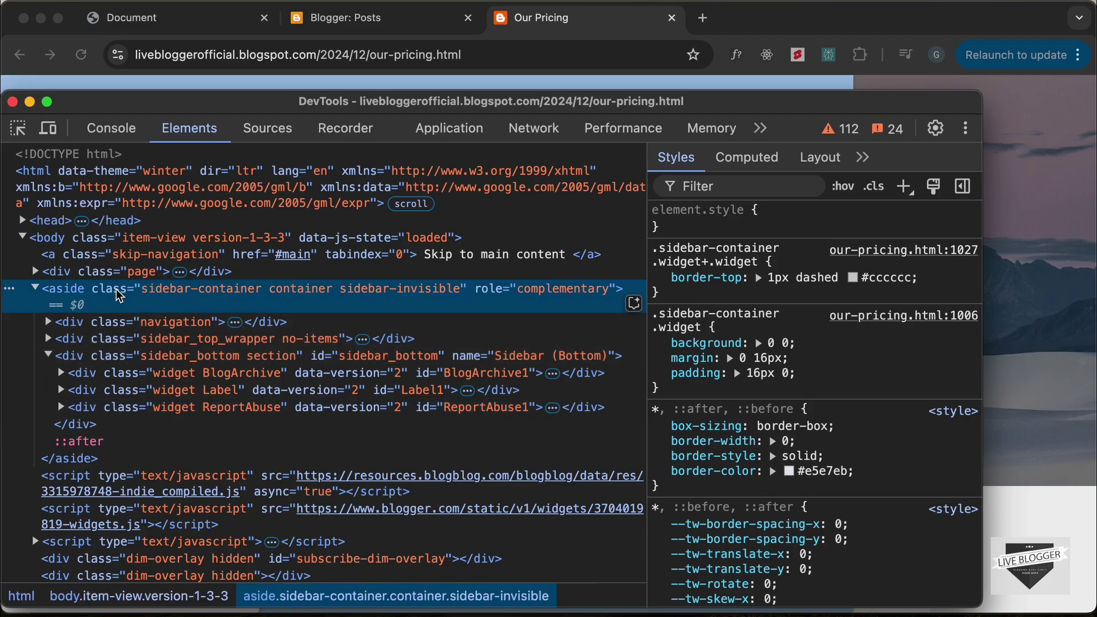
left_click_drag(426, 104, 595, 108)
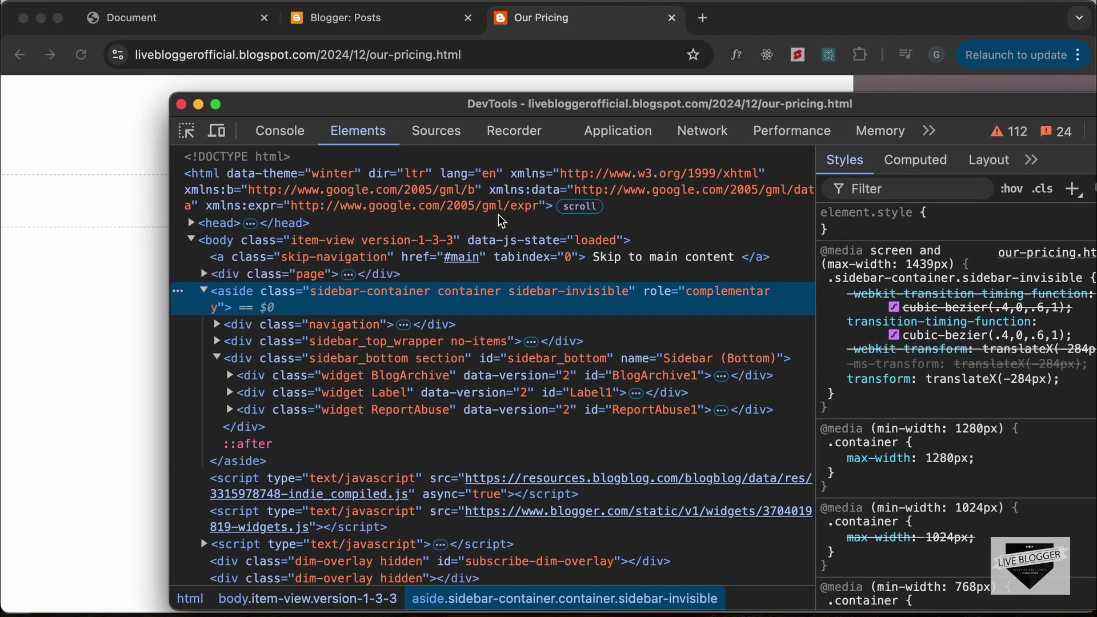
double_click(479, 296)
double_click(478, 296)
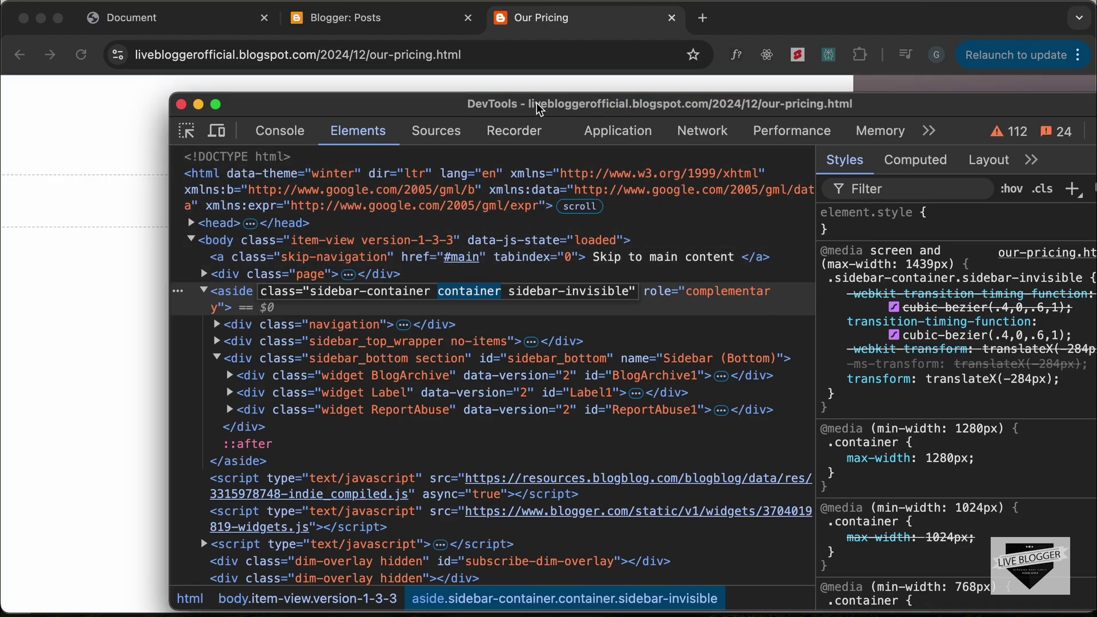
left_click_drag(538, 109, 513, 137)
left_click(204, 325)
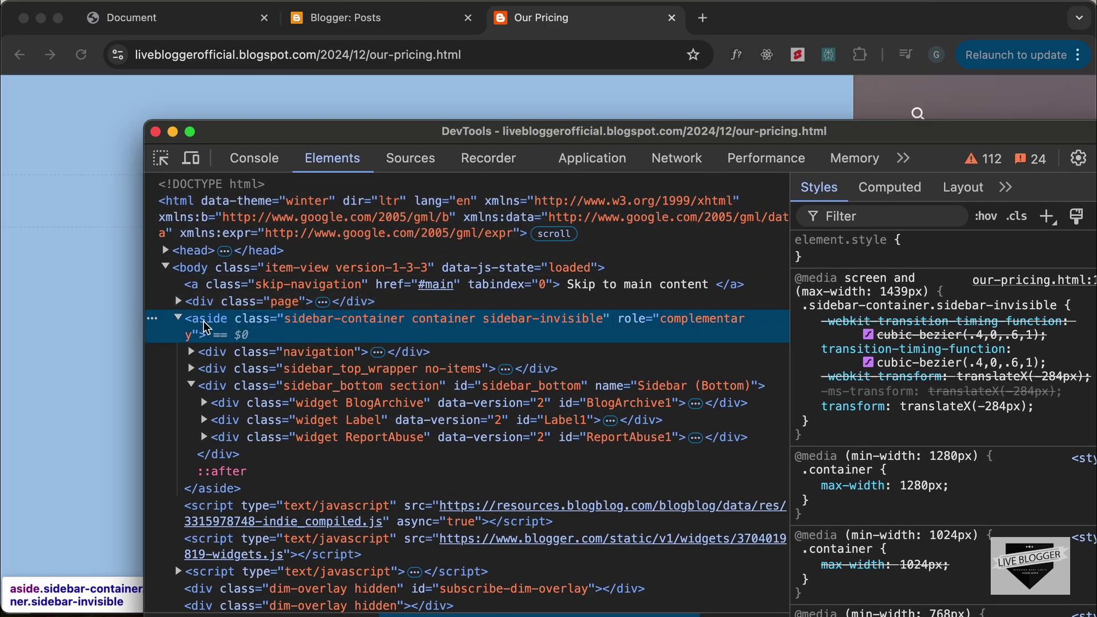
Close DevTools and reopen the Our Pricing post for editing
left_click(156, 132)
left_click(383, 20)
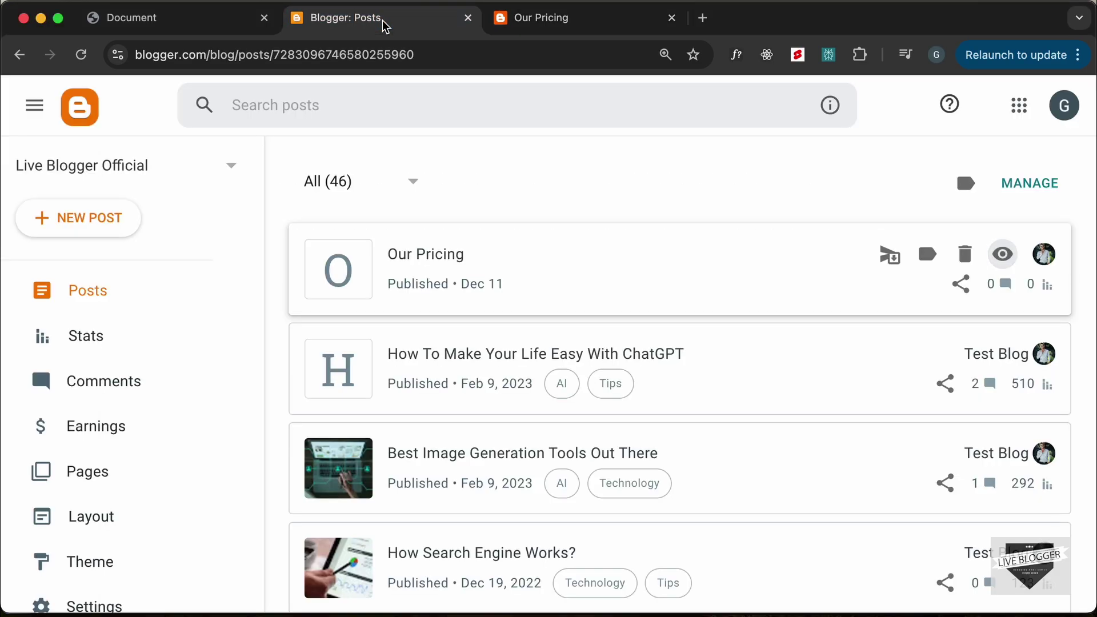
left_click(474, 291)
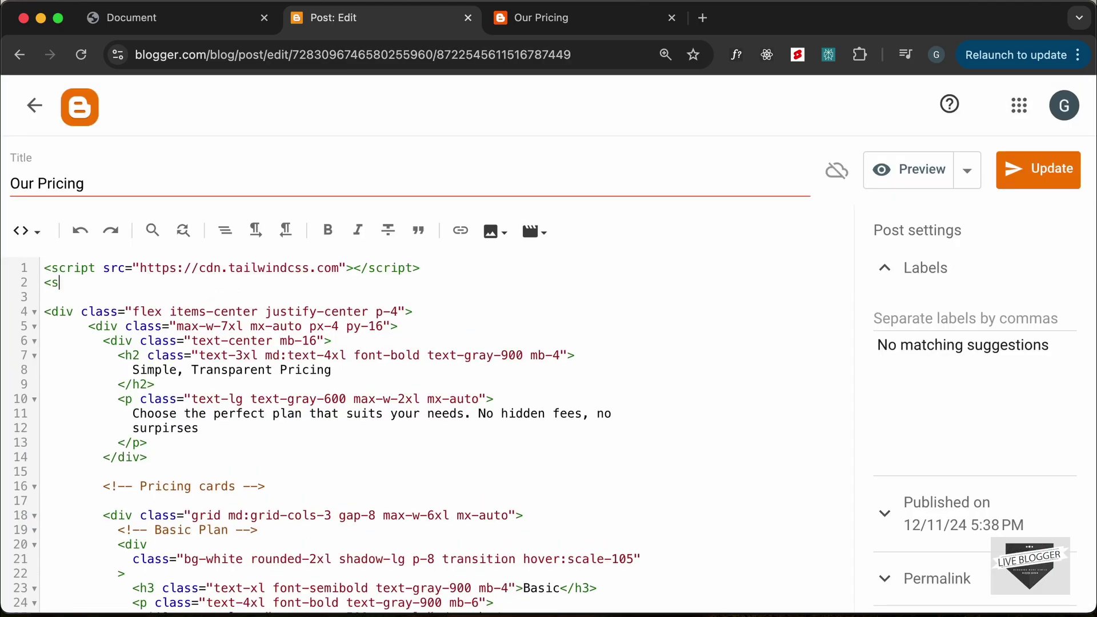
type("cript>")
Add a tailwind.config with corePlugins container: false, then Update the post
key("Return")
key("Return")
type("</scrip")
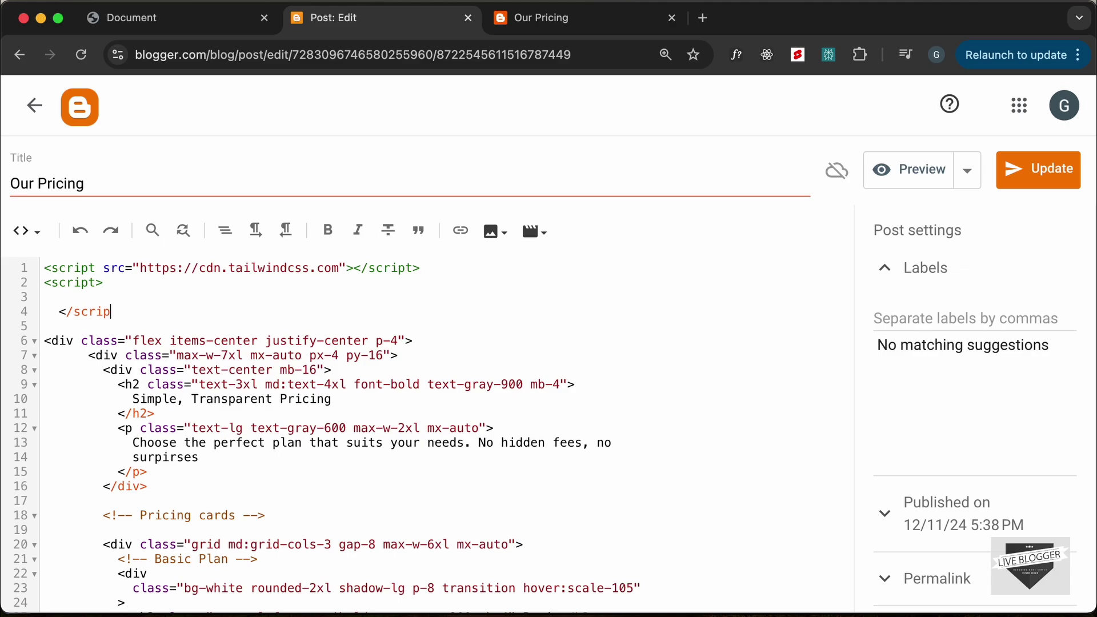
type("t>")
key("Up")
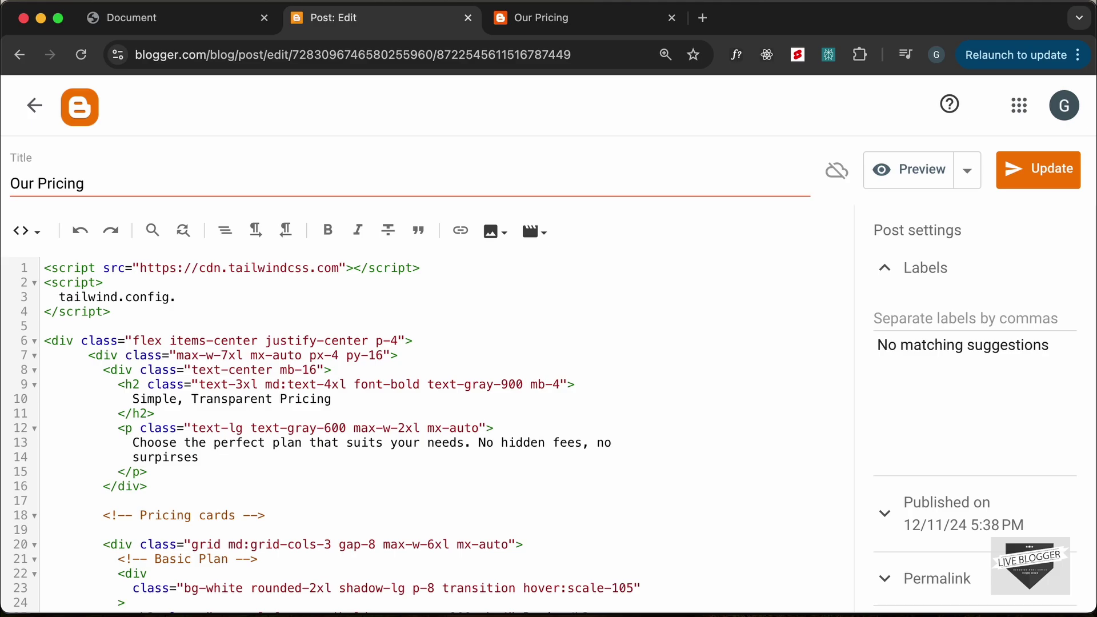
type("= {")
key("Return")
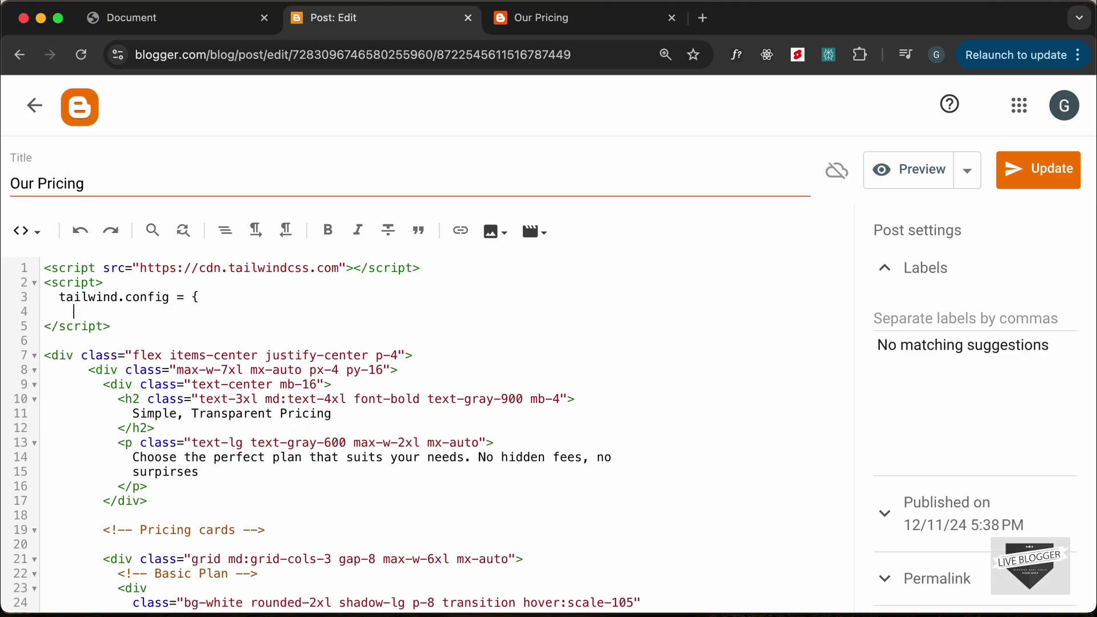
key("Return")
type("}")
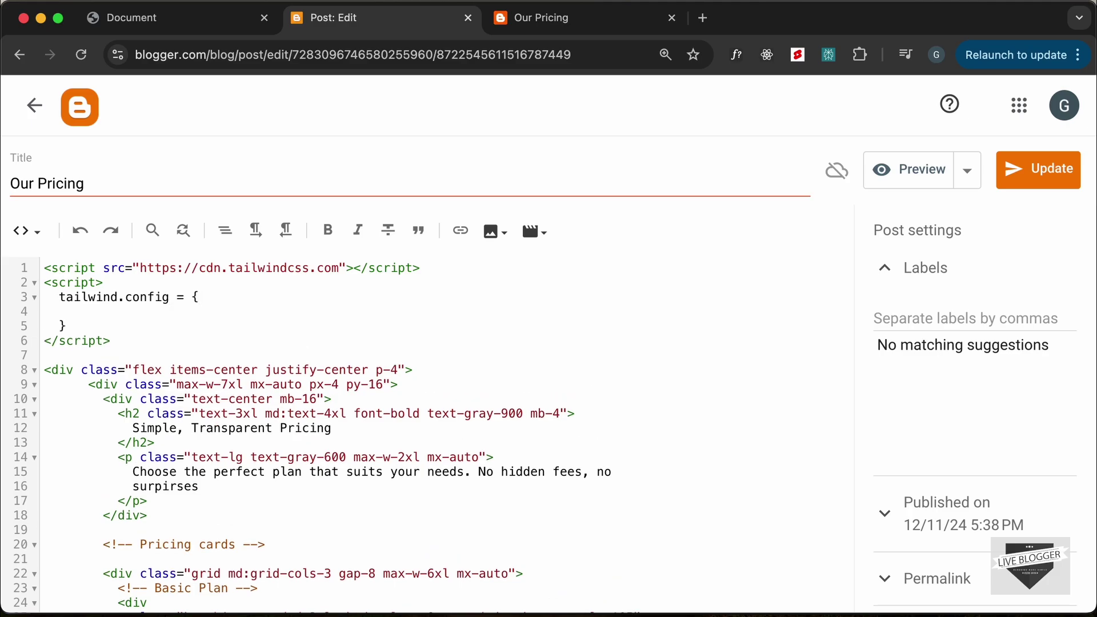
type("co")
key("Return")
key("Return")
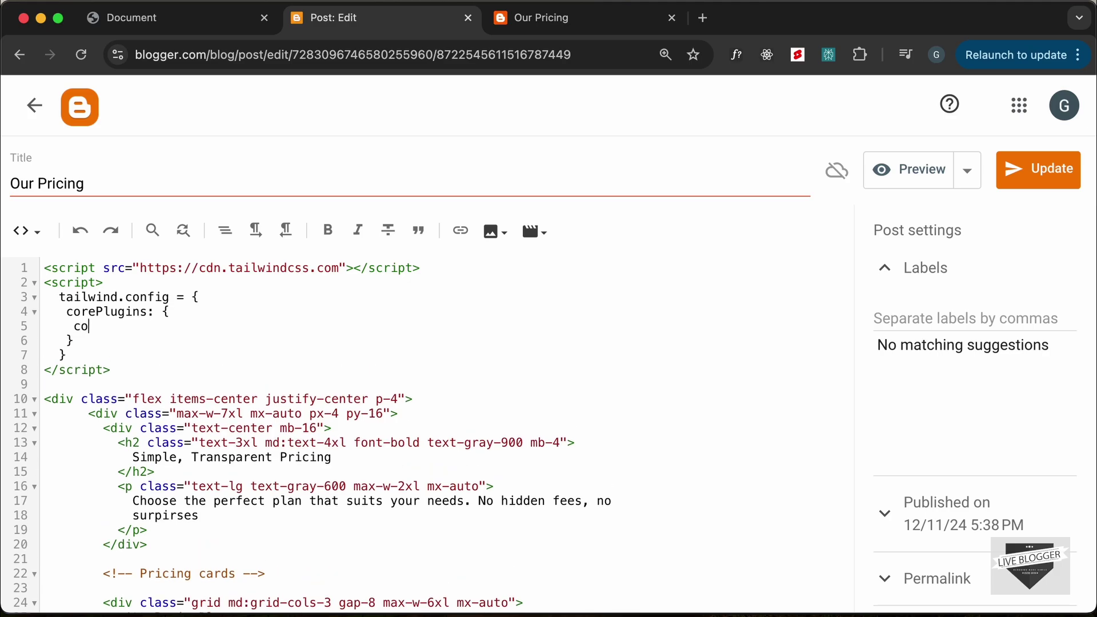
type("ntainer: false")
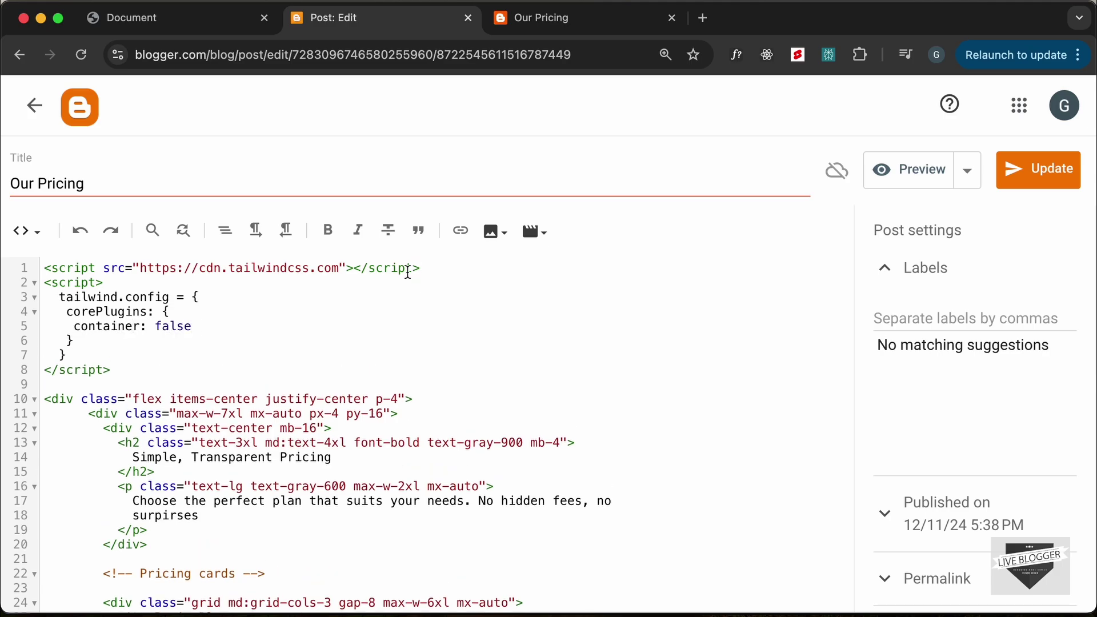
left_click(1027, 172)
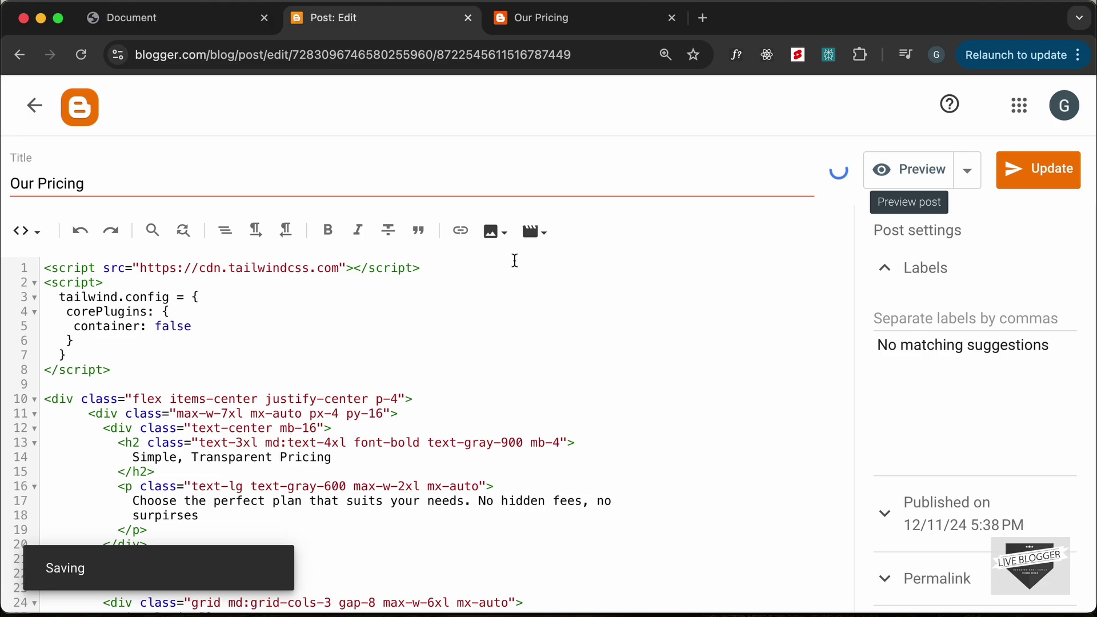
Reload the live Our Pricing page and check the three cards at narrow and full widths
left_click(572, 18)
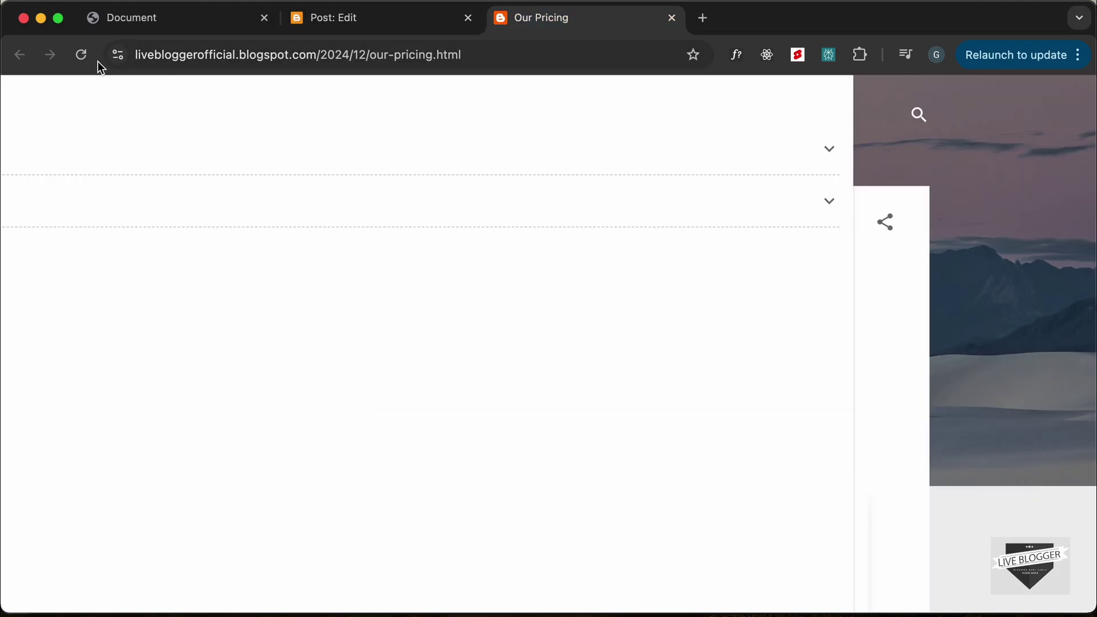
left_click(80, 54)
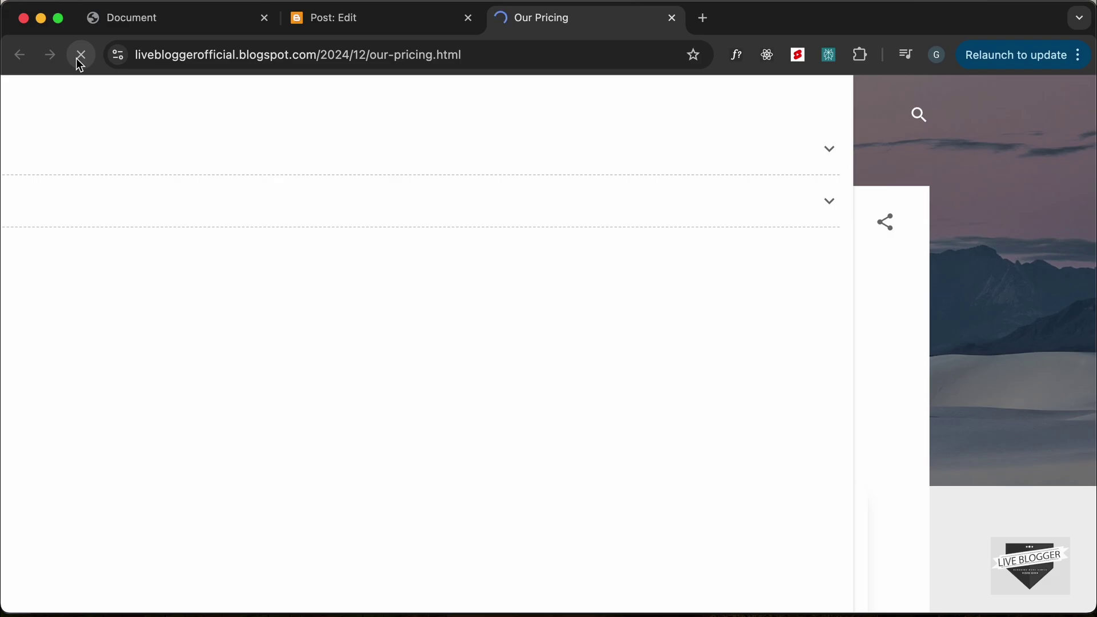
scroll(248, 315, "down", 2)
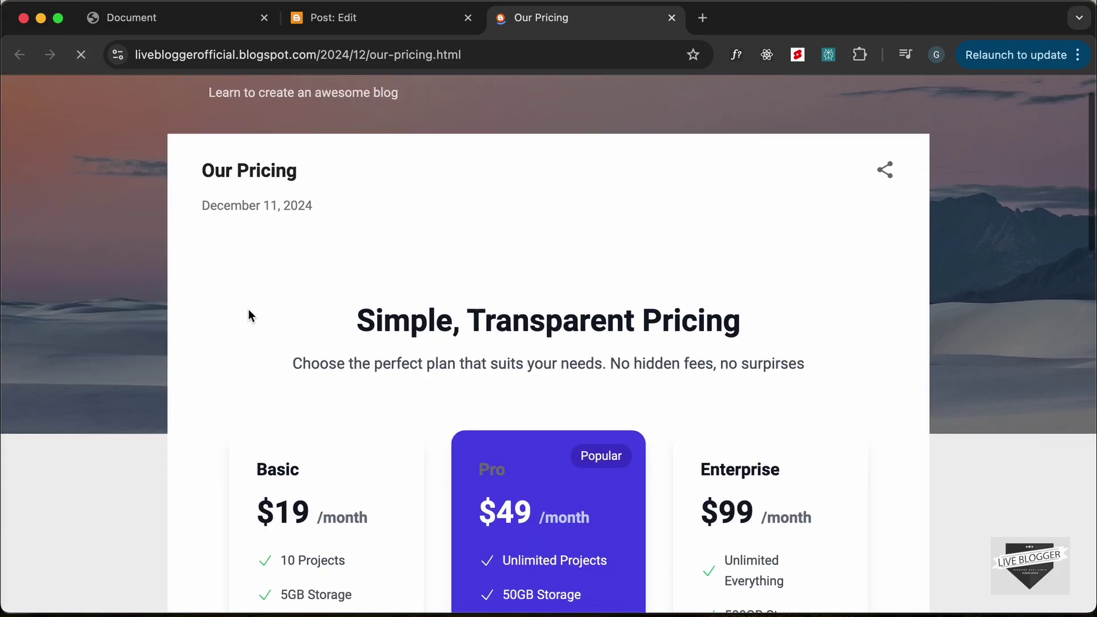
scroll(248, 316, "down", 2)
scroll(247, 316, "down", 2)
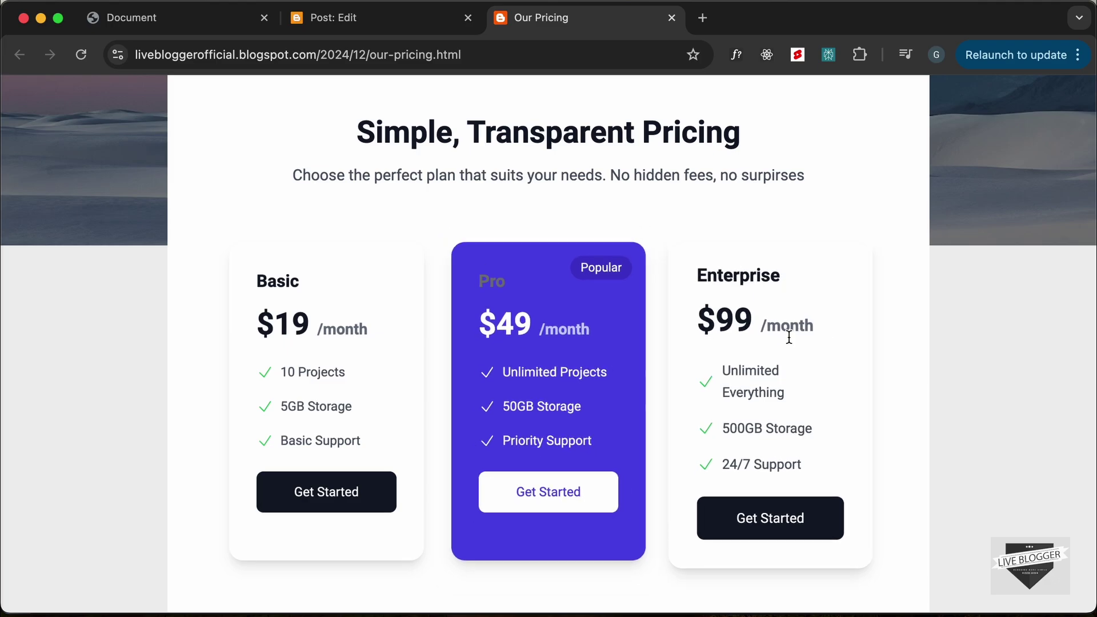
scroll(231, 389, "down", 3)
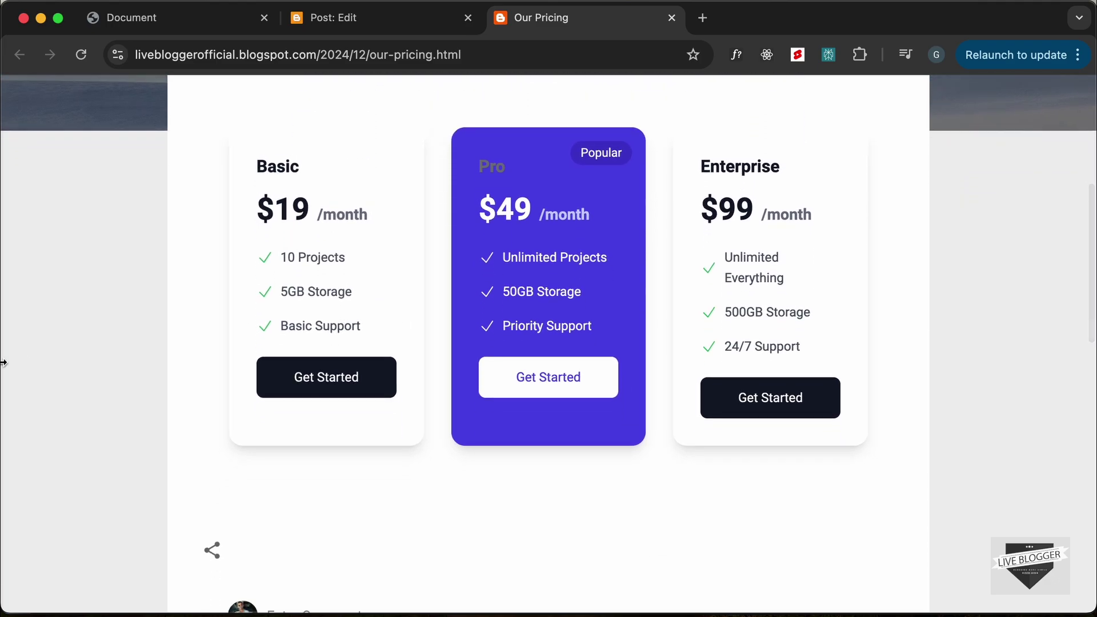
left_click_drag(3, 363, 582, 257)
scroll(772, 380, "down", 5)
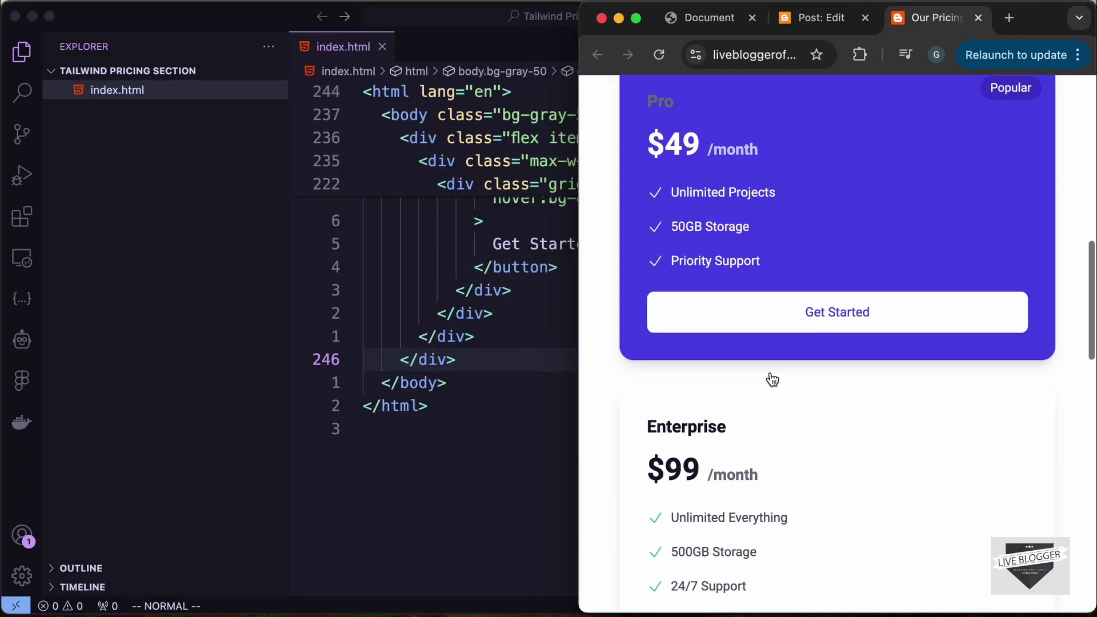
scroll(771, 380, "down", 3)
scroll(772, 380, "up", 4)
scroll(772, 379, "up", 3)
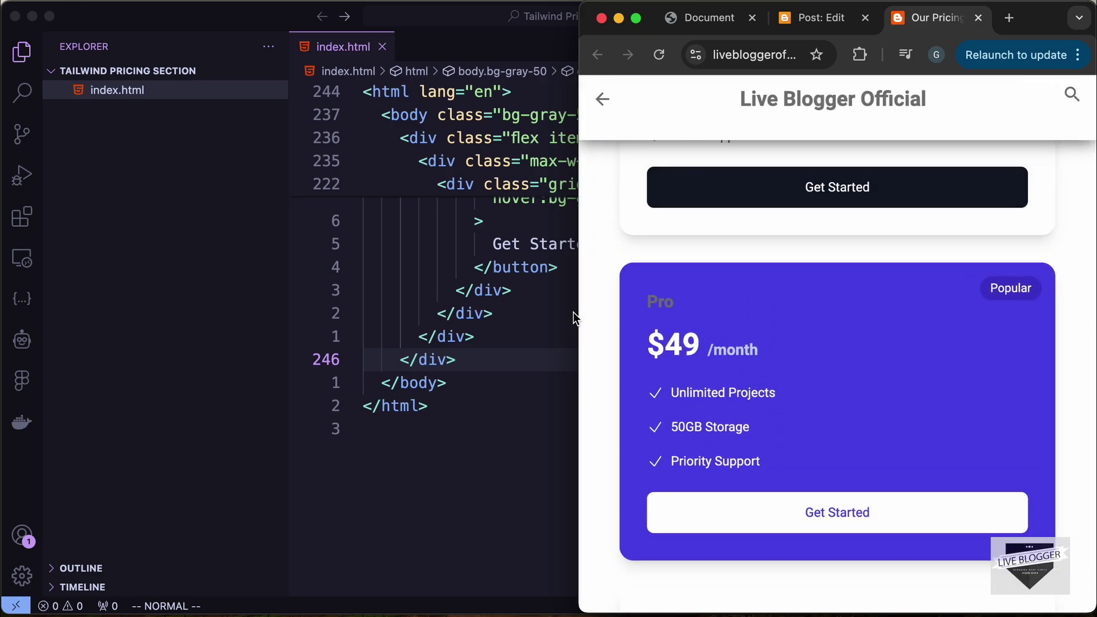
left_click_drag(581, 313, 3, 312)
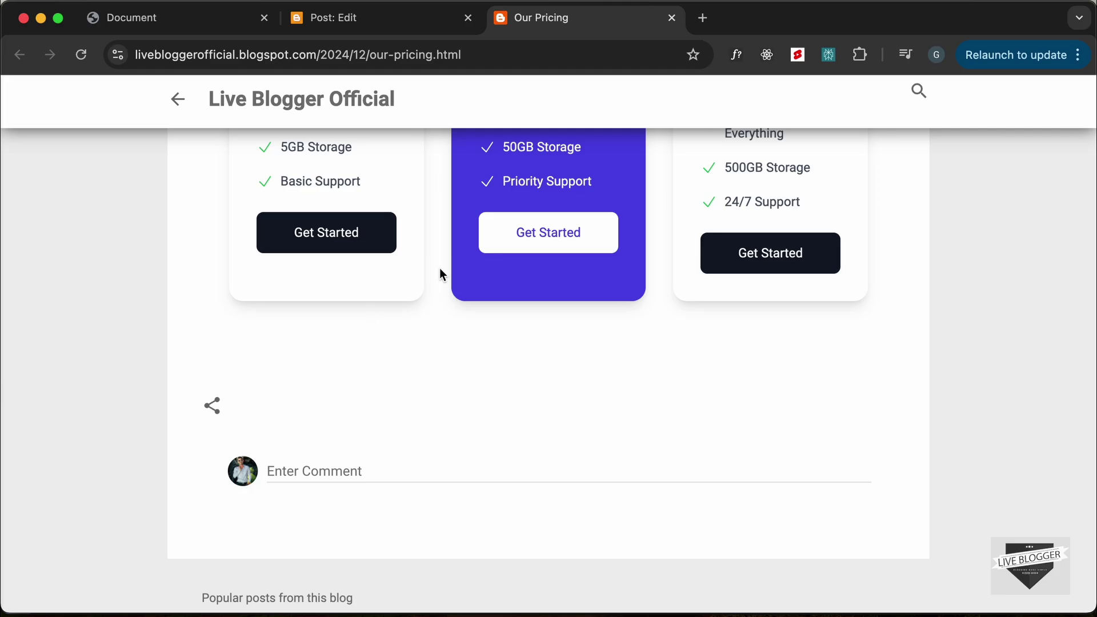
scroll(439, 268, "up", 5)
scroll(440, 269, "up", 2)
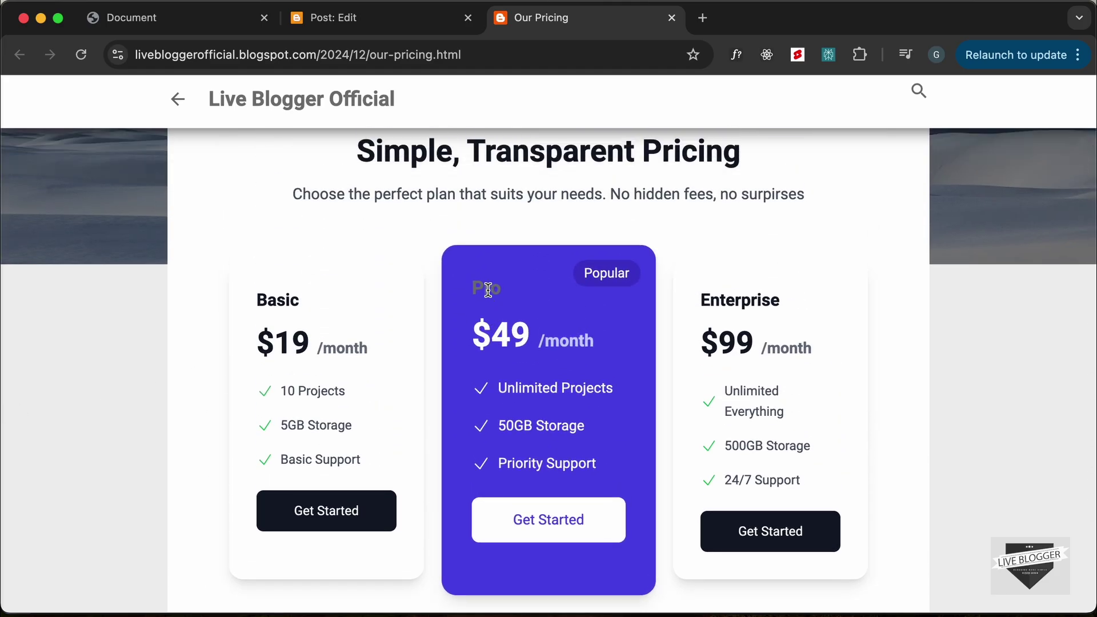
Add text-white to the Pro Plan h3 class and Update the post
left_click(420, 21)
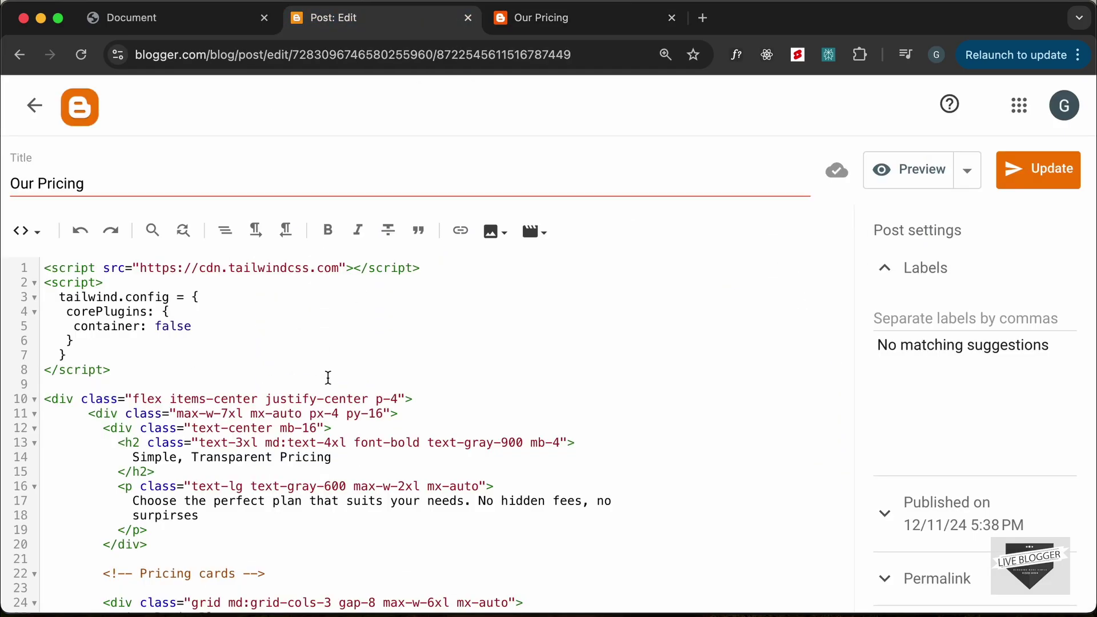
scroll(327, 378, "down", 3)
scroll(328, 378, "up", 2)
scroll(327, 403, "down", 5)
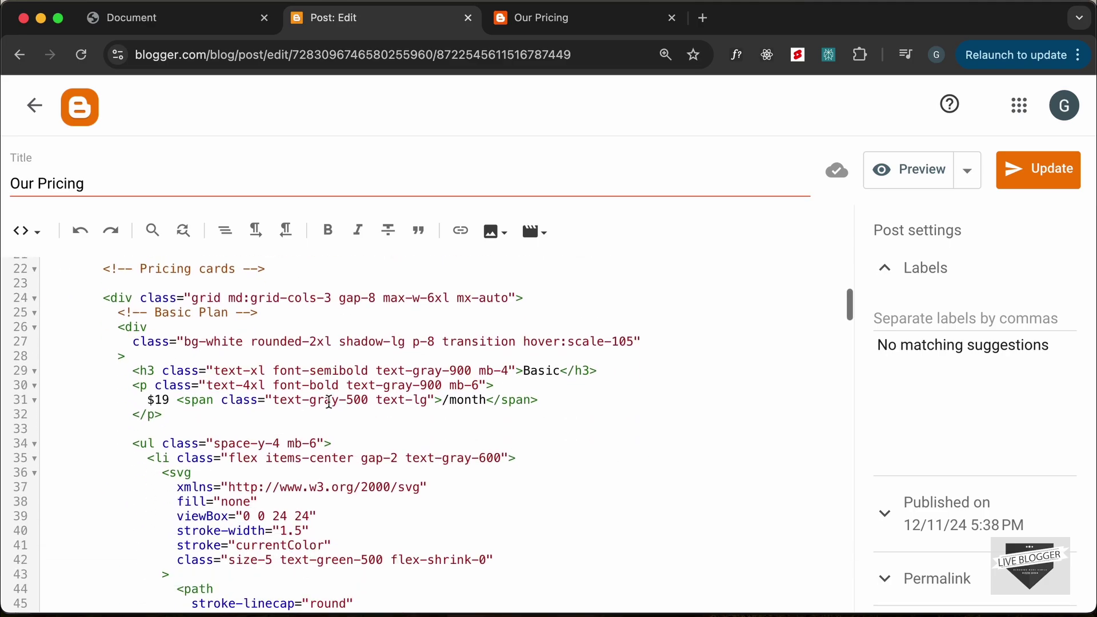
scroll(328, 403, "down", 5)
left_click(541, 18)
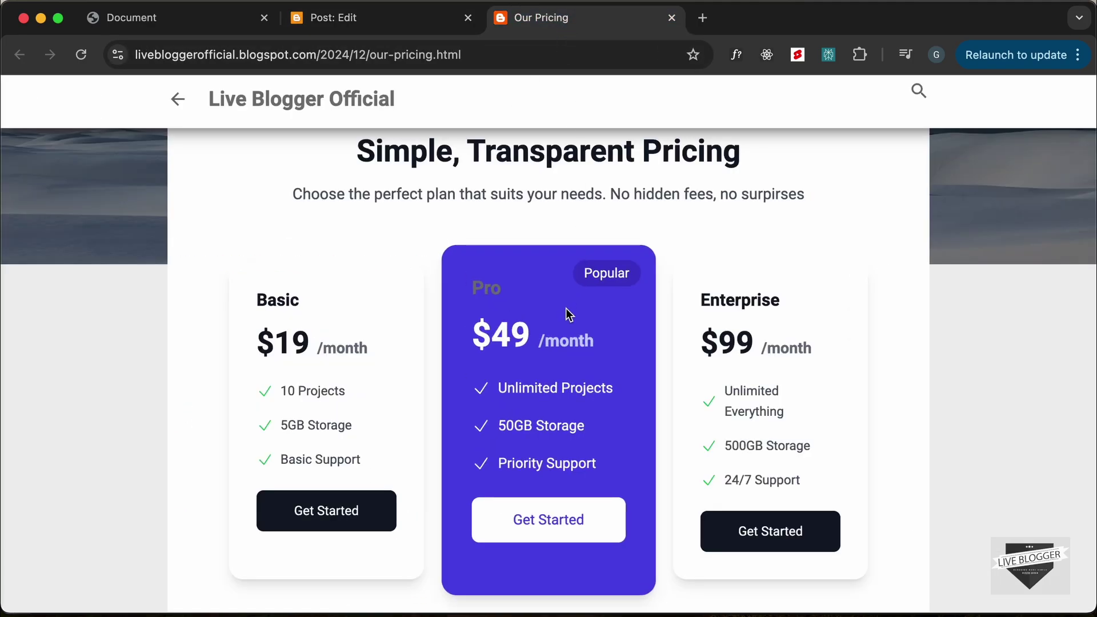
key("ctrl+Tab")
scroll(427, 431, "down", 5)
scroll(427, 431, "down", 5)
scroll(427, 432, "down", 3)
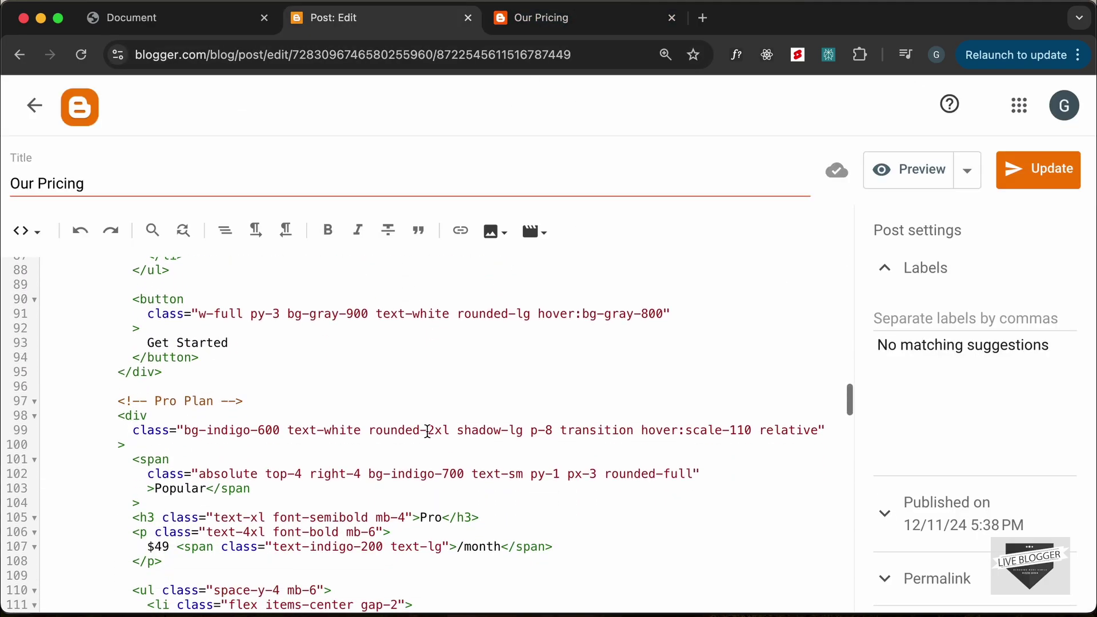
scroll(427, 432, "down", 3)
scroll(343, 437, "down", 2)
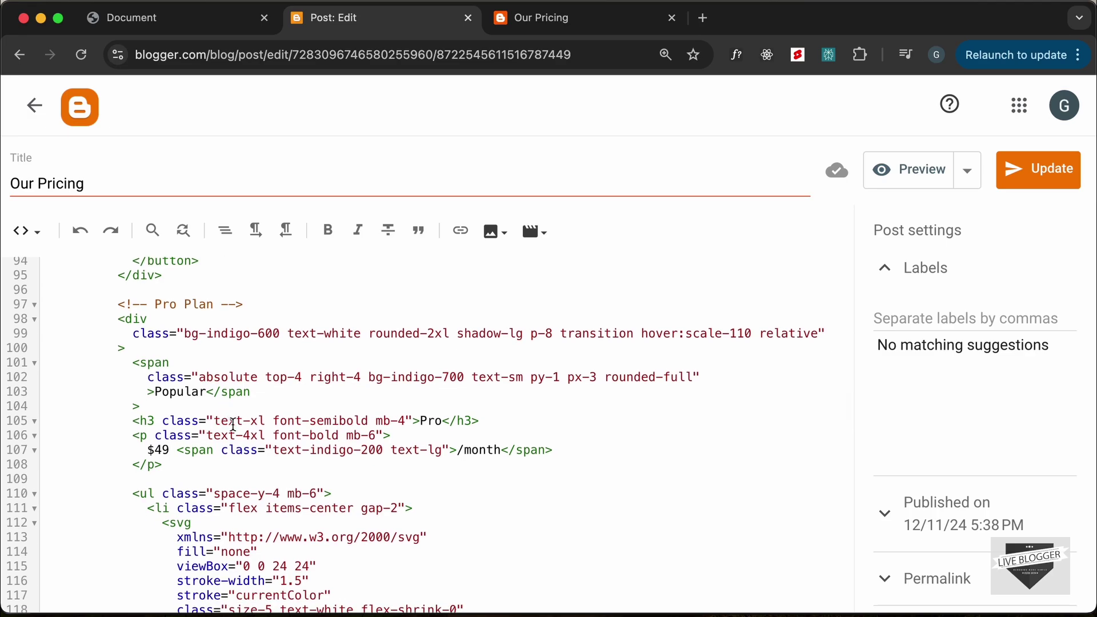
type("text-white")
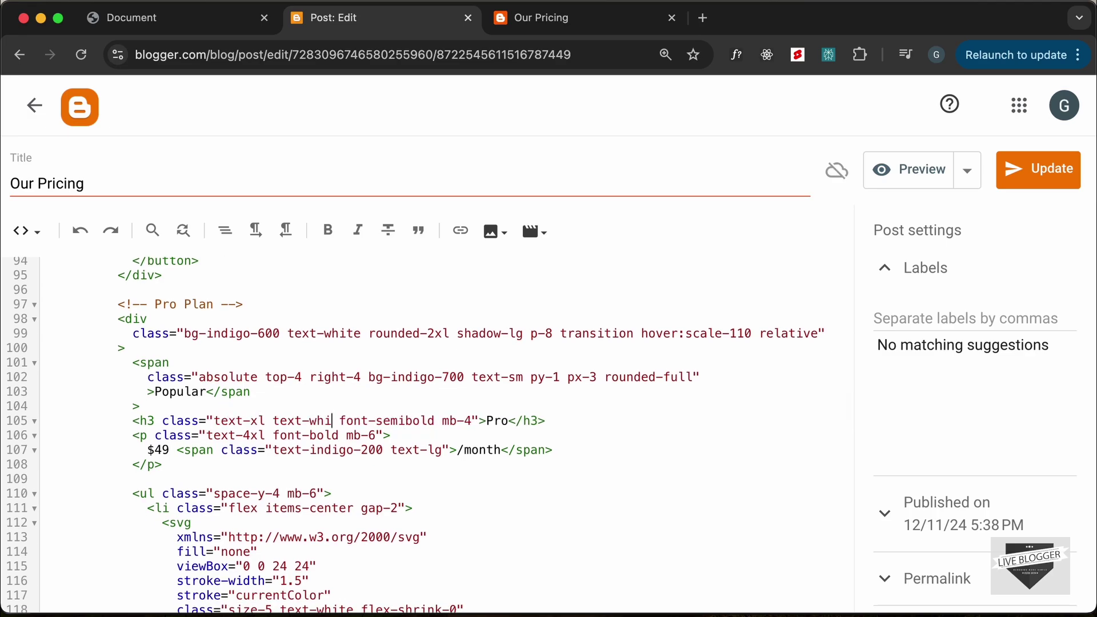
left_click(1039, 168)
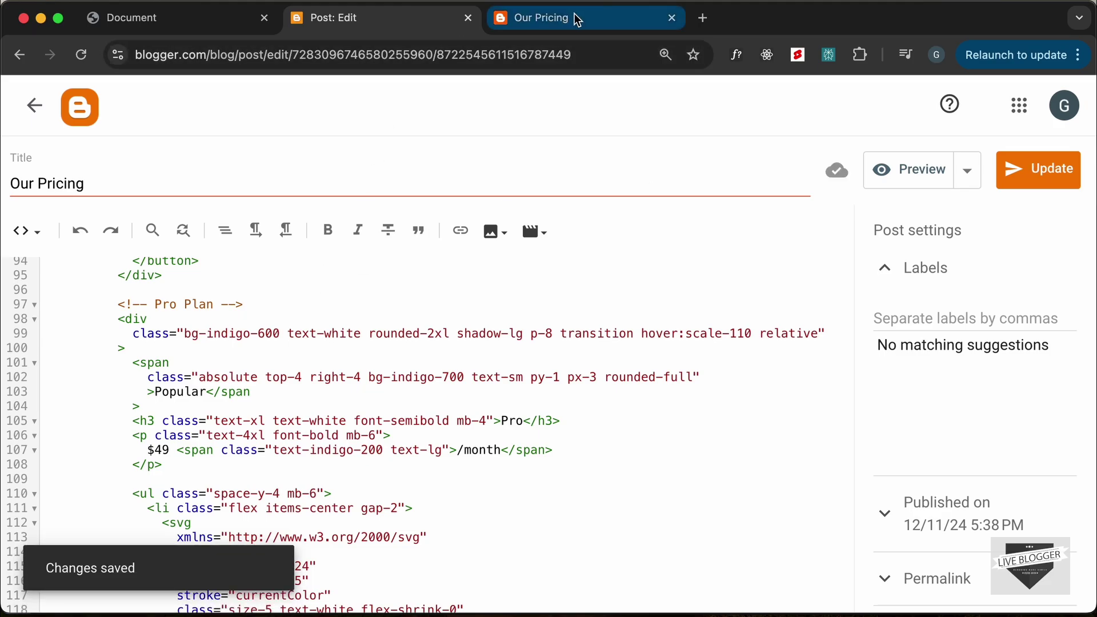
Reload the live Our Pricing page to confirm the Pro heading is white
left_click(549, 18)
left_click(82, 56)
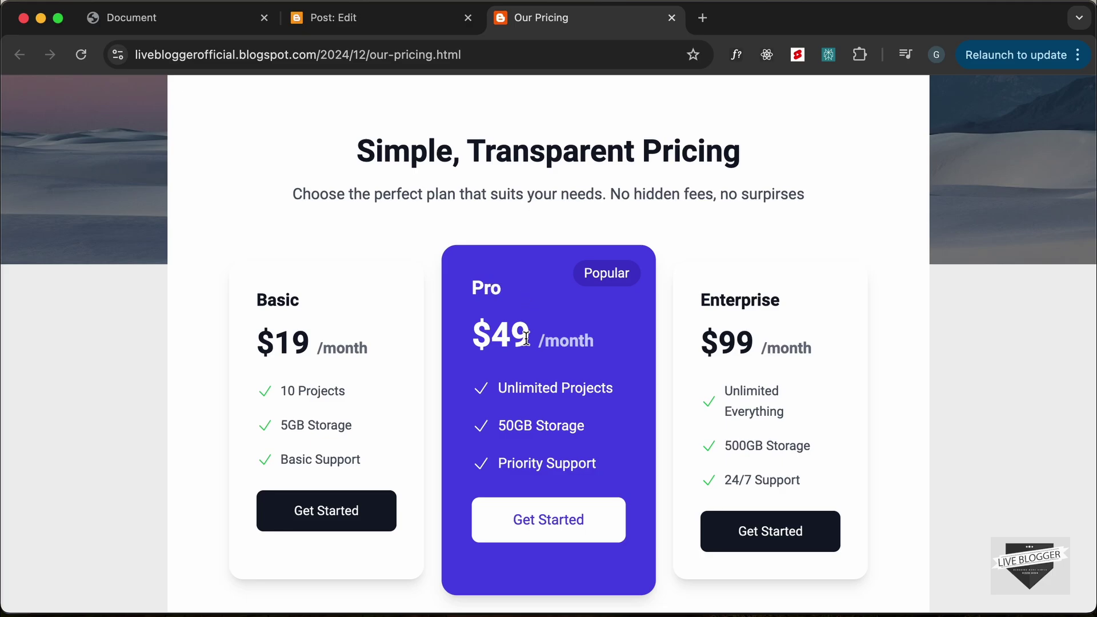
scroll(527, 344, "down", 4)
scroll(527, 344, "up", 6)
scroll(527, 344, "down", 5)
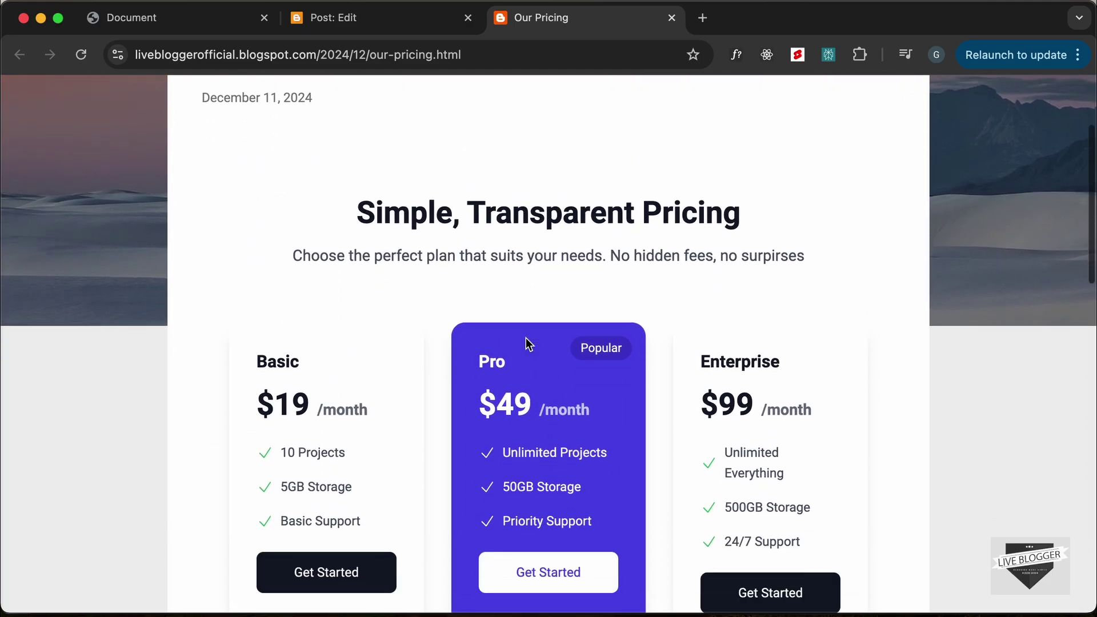
scroll(526, 343, "down", 2)
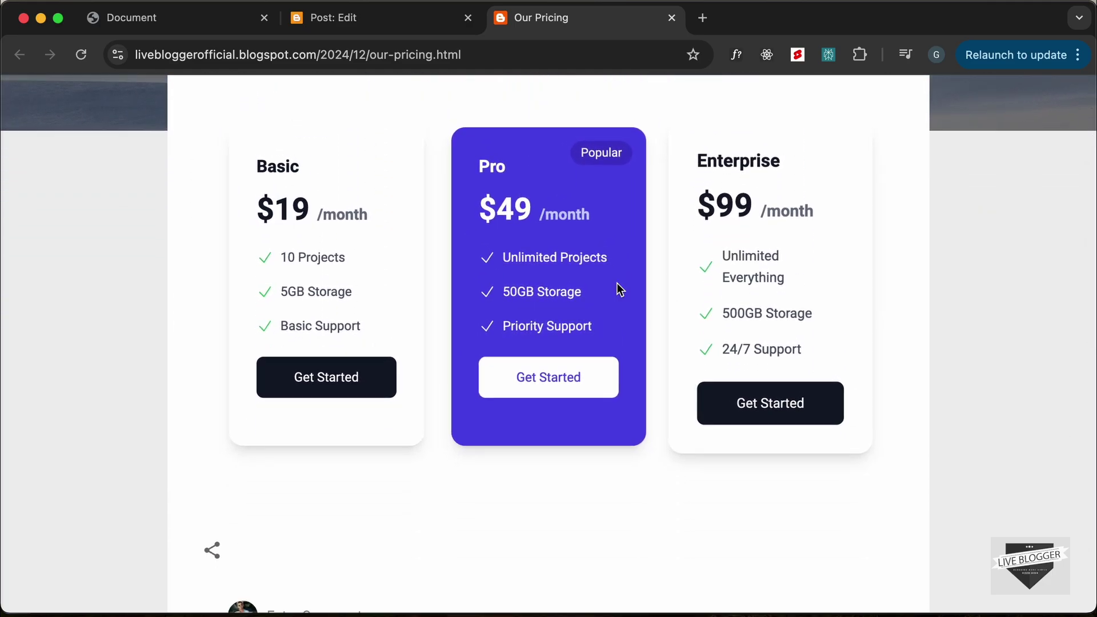
scroll(546, 282, "up", 2)
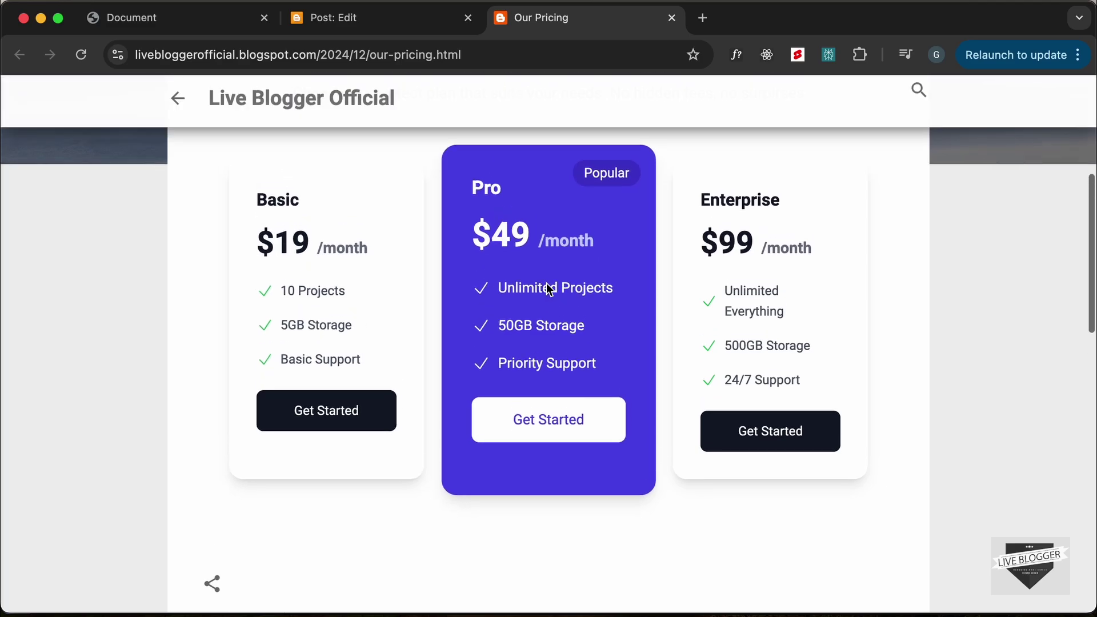
scroll(546, 283, "up", 2)
scroll(545, 282, "up", 4)
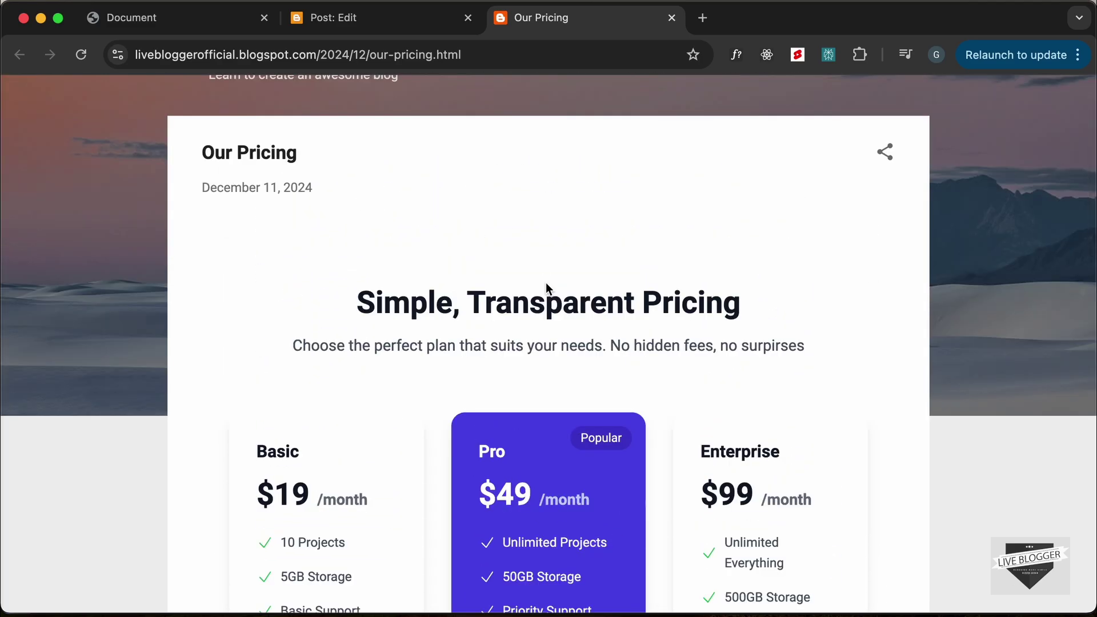